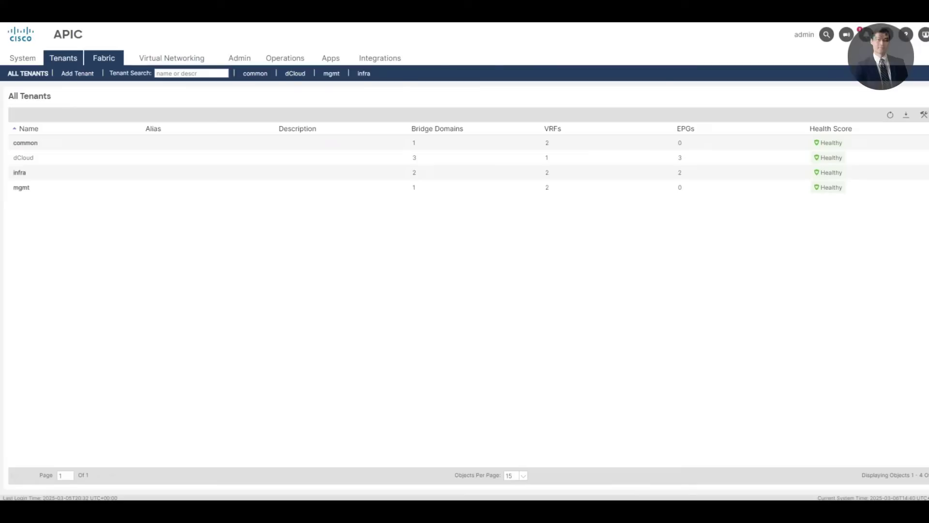
- Visit the fabric access policies, and open the L3Outs list under the dCloud tenant's networking
{"action": "left_click", "coordinate": [104, 57]}
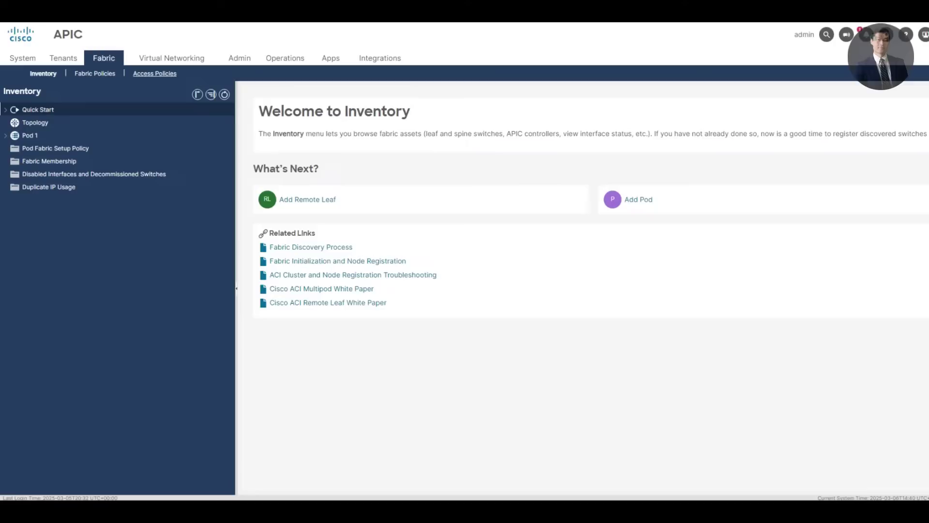
{"action": "left_click", "coordinate": [154, 73]}
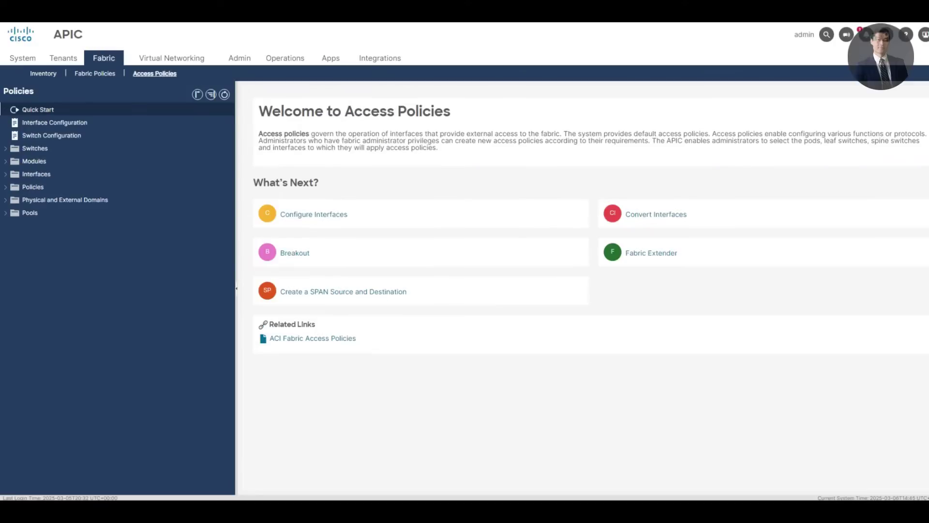
{"action": "left_click", "coordinate": [63, 57]}
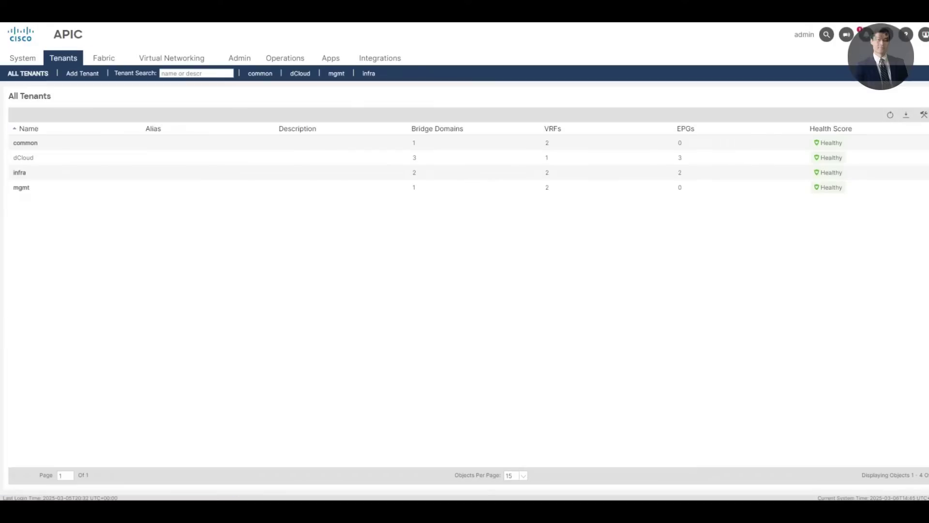
{"action": "double_click", "coordinate": [29, 157]}
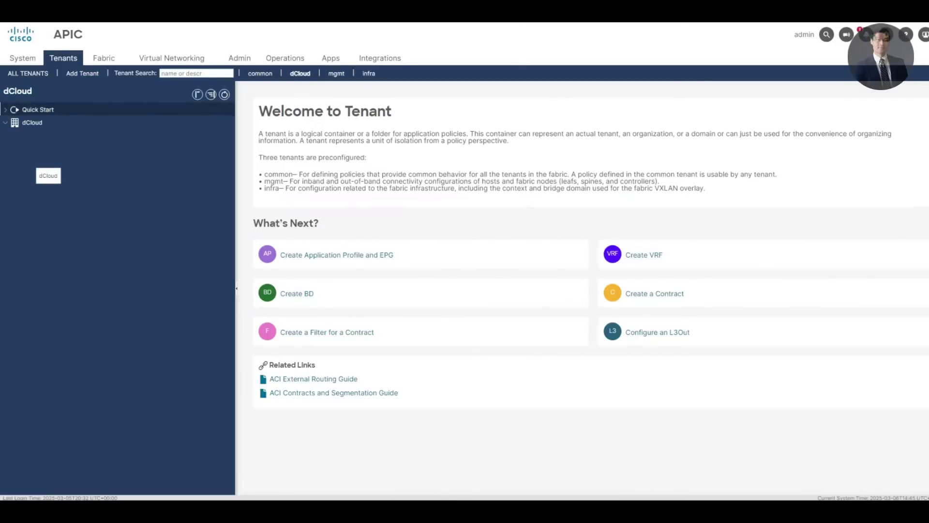
{"action": "left_click", "coordinate": [32, 123]}
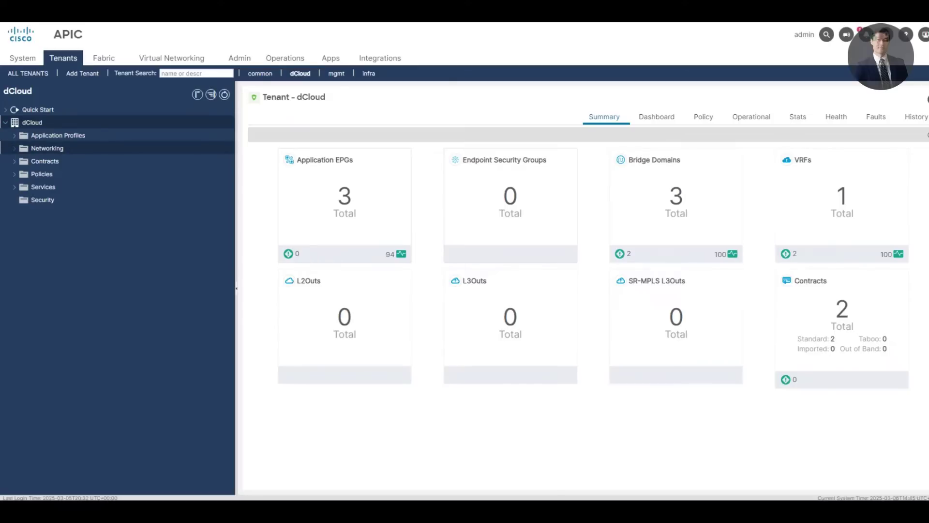
{"action": "left_click", "coordinate": [14, 148]}
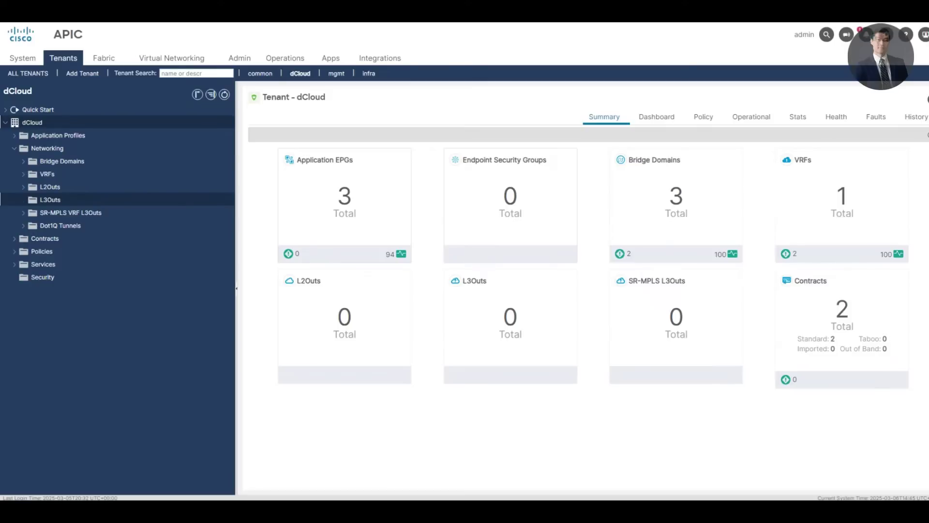
{"action": "left_click", "coordinate": [49, 199]}
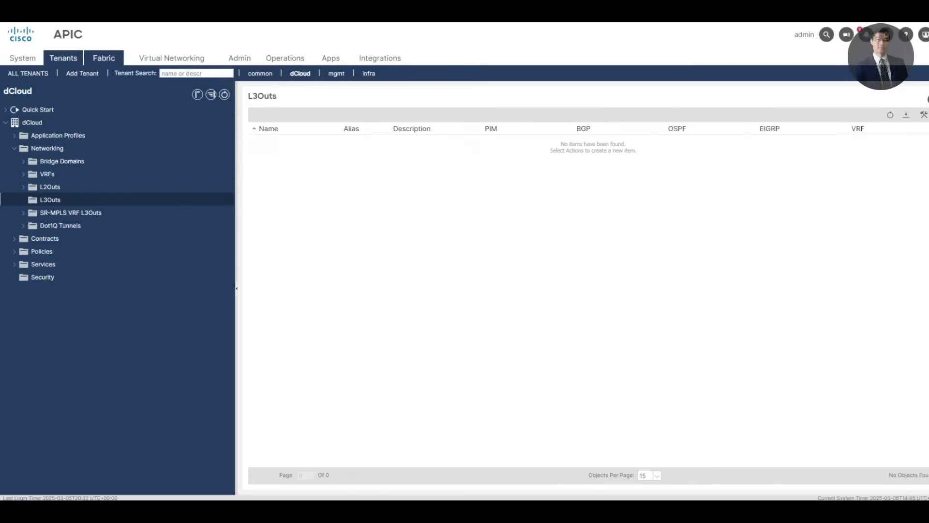
- Create an L3 domain named L3Out in the fabric access policies without an attachable entity profile or VLAN pool
{"action": "left_click", "coordinate": [103, 57]}
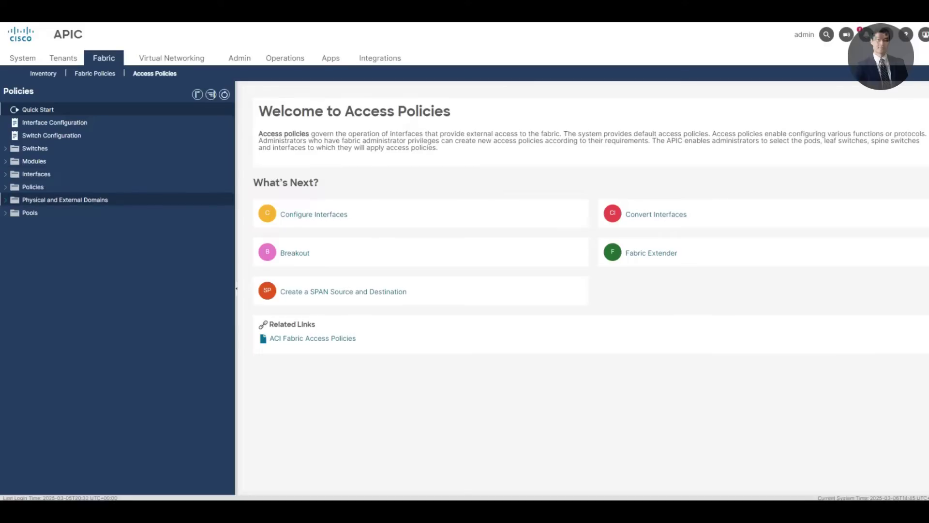
{"action": "left_click", "coordinate": [64, 200]}
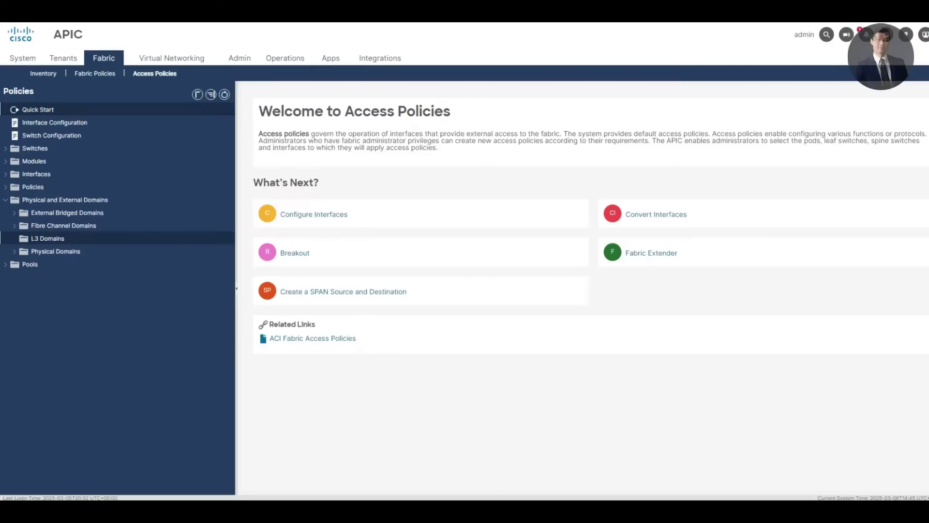
{"action": "left_click", "coordinate": [47, 238]}
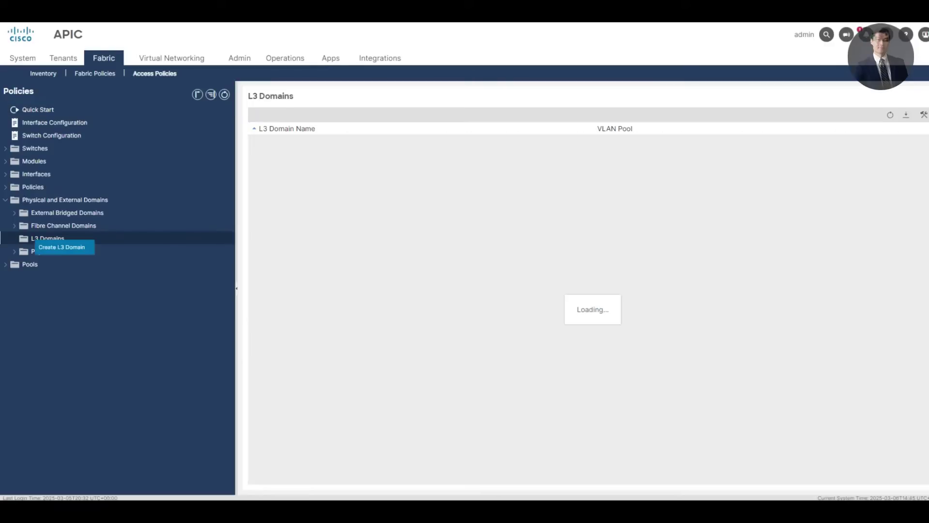
{"action": "left_click", "coordinate": [61, 247]}
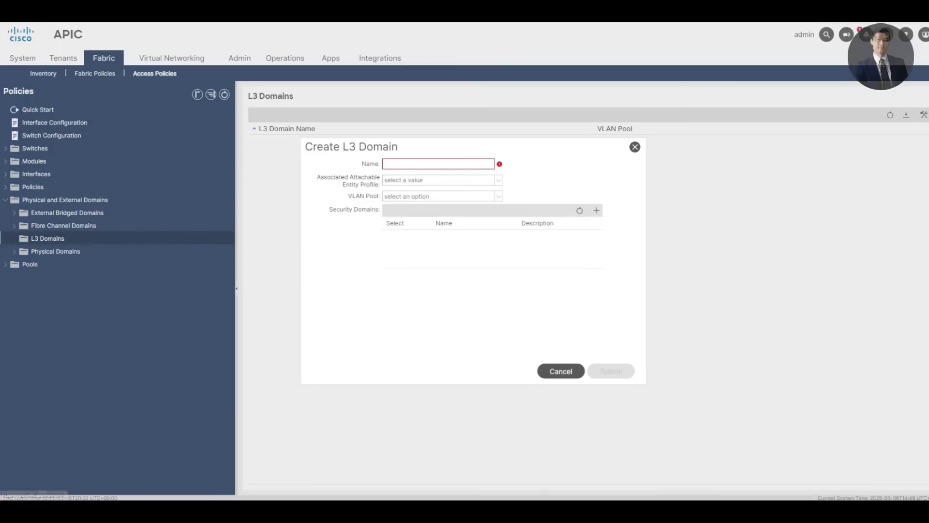
{"action": "type", "text": "L"}
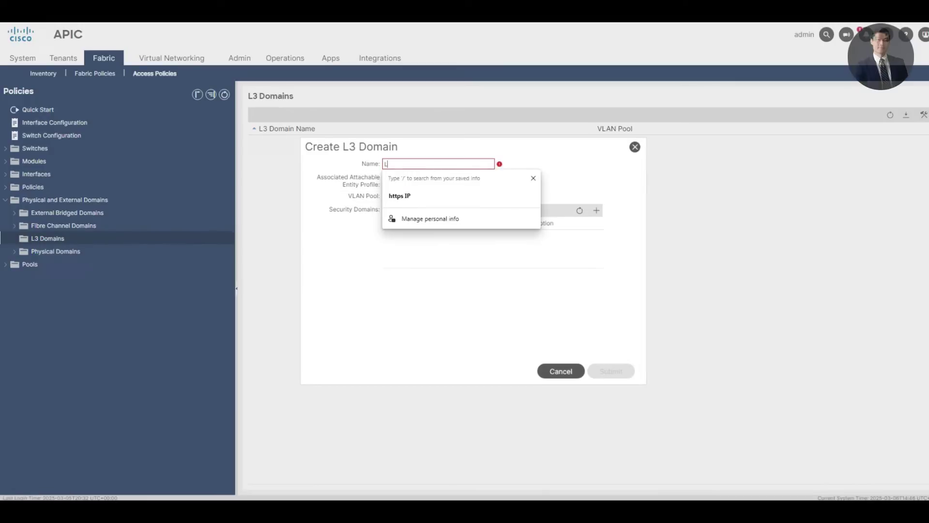
{"action": "type", "text": "3Out"}
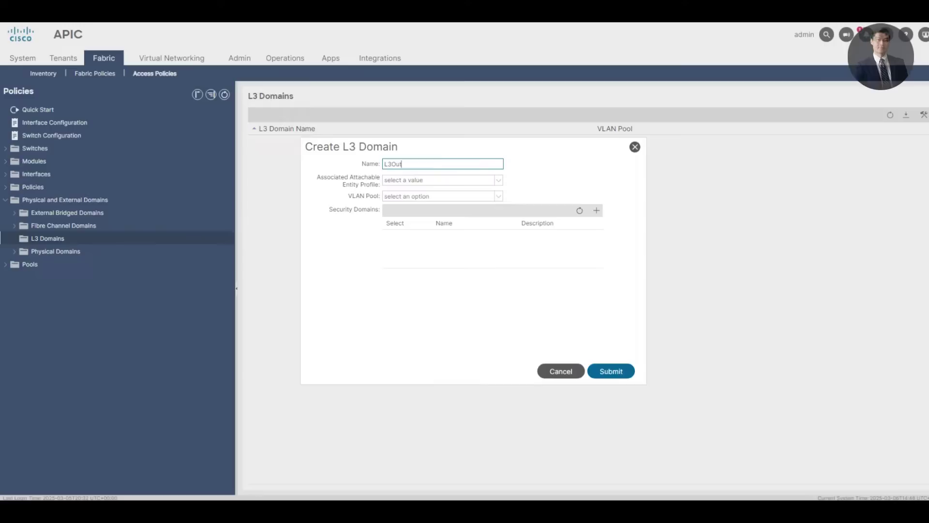
{"action": "left_click", "coordinate": [611, 370]}
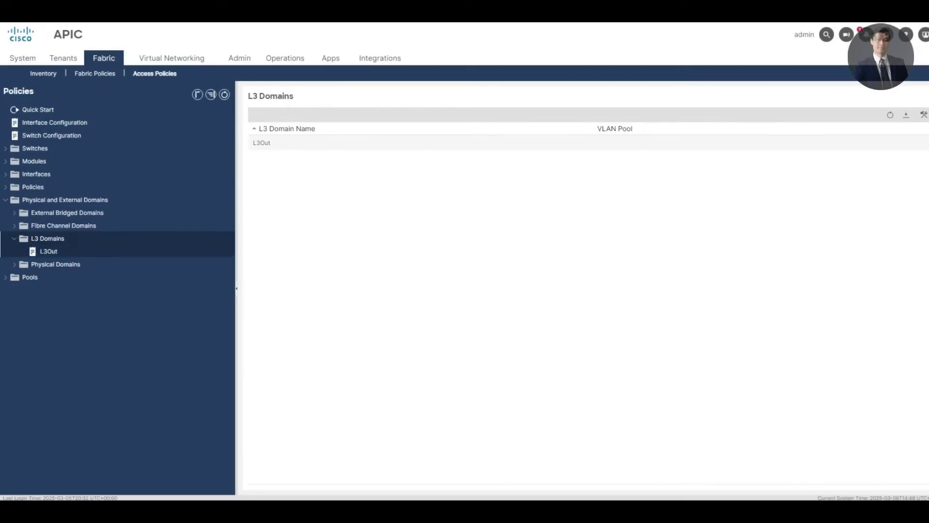
- Delete the L3Out domain from the L3 domains
{"action": "left_click", "coordinate": [48, 251]}
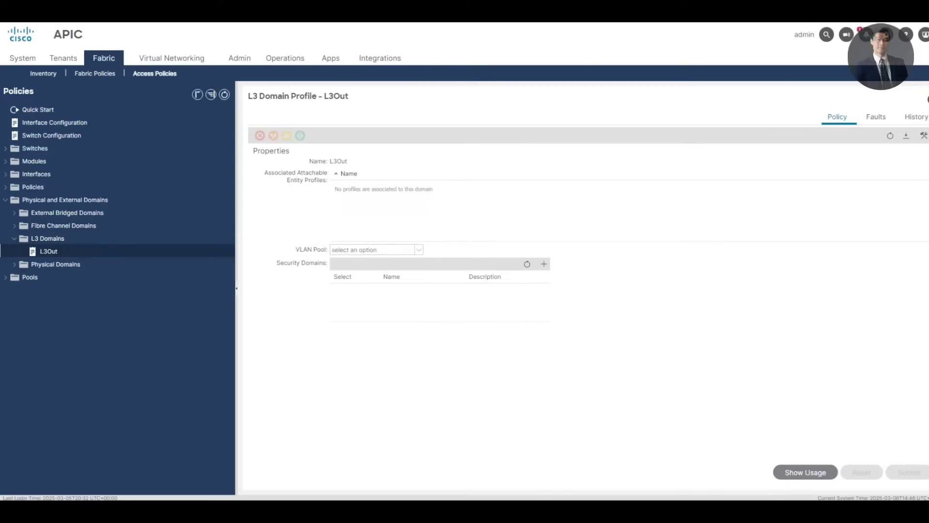
{"action": "left_click", "coordinate": [924, 136]}
{"action": "left_click", "coordinate": [901, 148]}
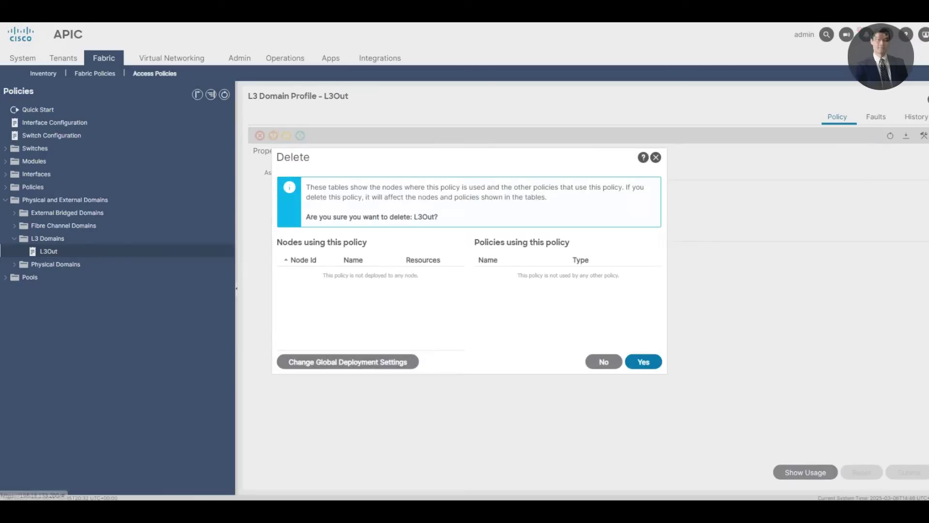
{"action": "left_click", "coordinate": [644, 362]}
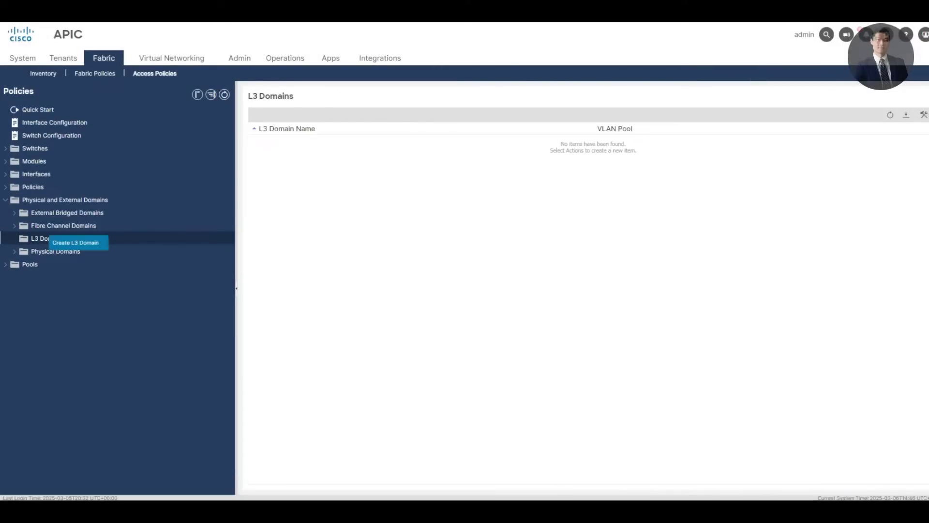
- Start a new L3 domain and name it L3Out
{"action": "left_click", "coordinate": [75, 242]}
{"action": "type", "text": "L"}
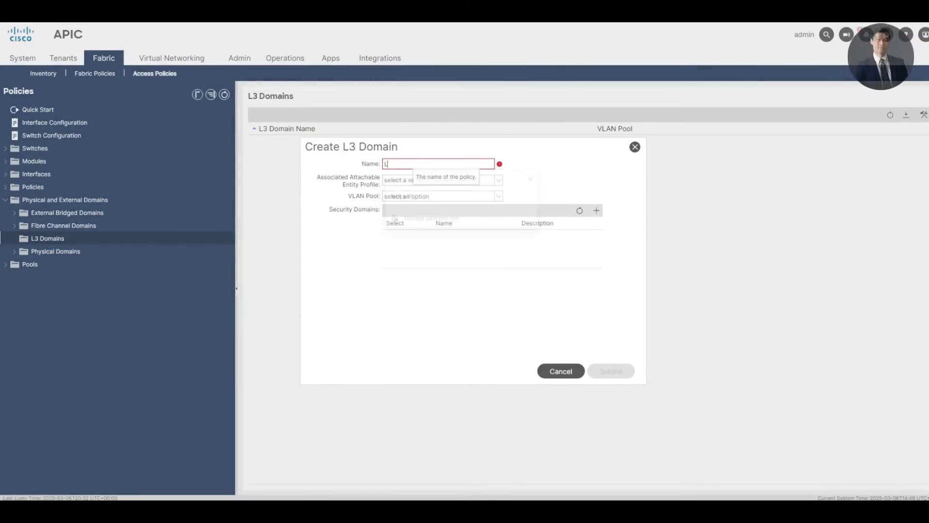
{"action": "type", "text": "3Out"}
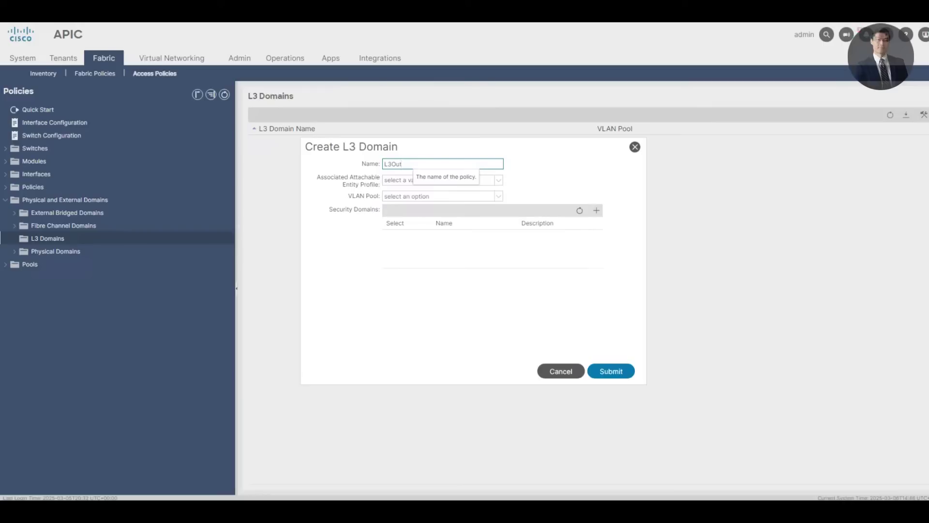
- Create the attachable entity profile L3DomainAEP for the domain with no interfaces associated, and submit the L3 domain
{"action": "left_click", "coordinate": [498, 179]}
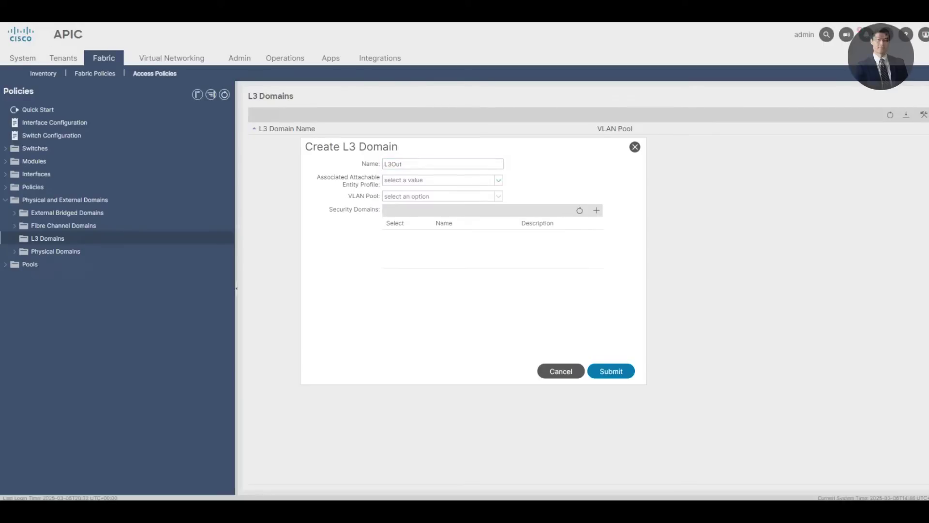
{"action": "key", "text": "Down"}
{"action": "key", "text": "Down"}
{"action": "key", "text": "Down"}
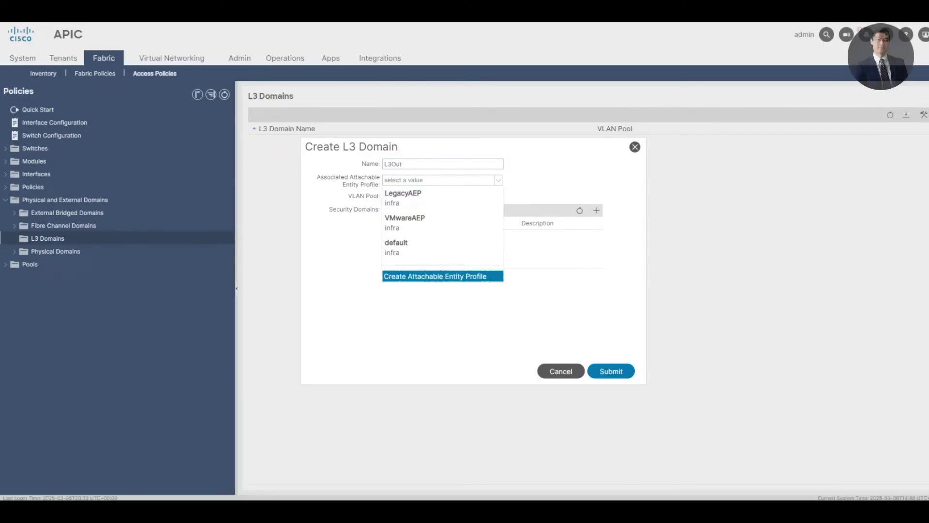
{"action": "key", "text": "Return"}
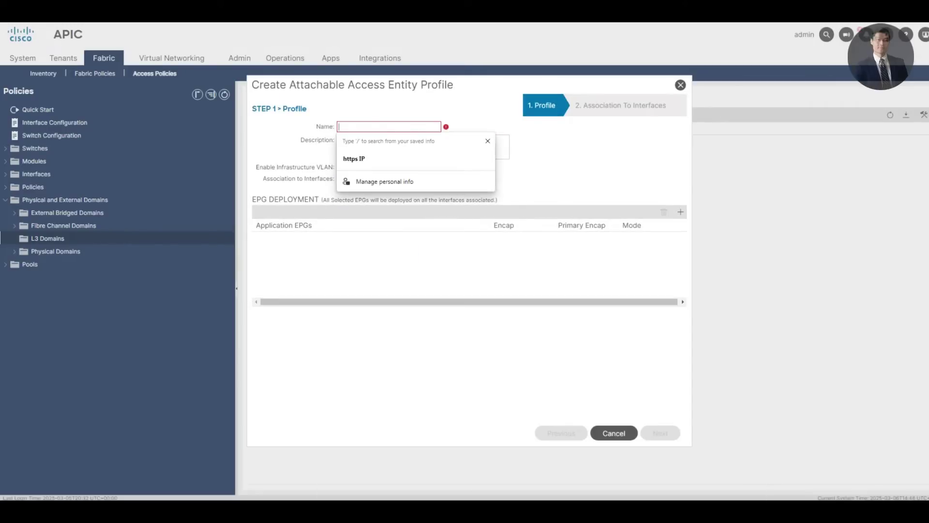
{"action": "type", "text": "L3Domai"}
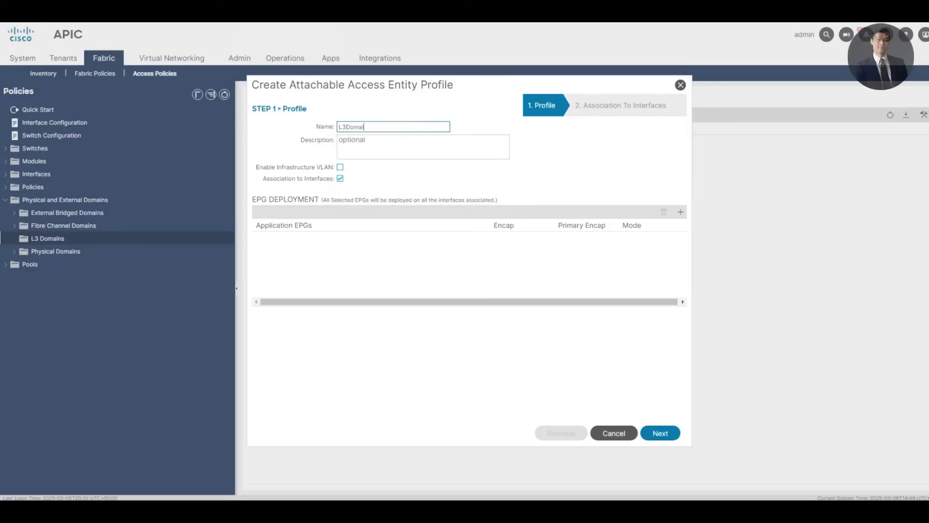
{"action": "type", "text": "nAEP"}
{"action": "left_click", "coordinate": [661, 432]}
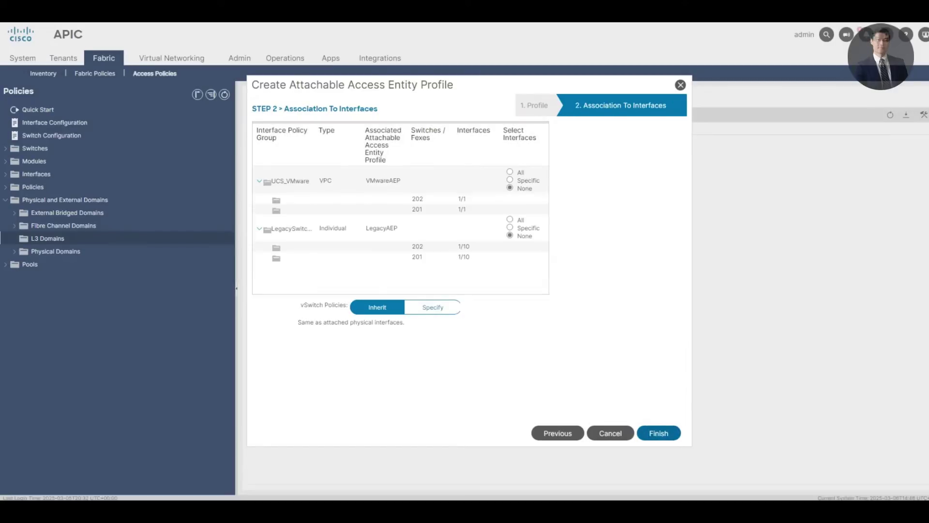
{"action": "left_click", "coordinate": [659, 433]}
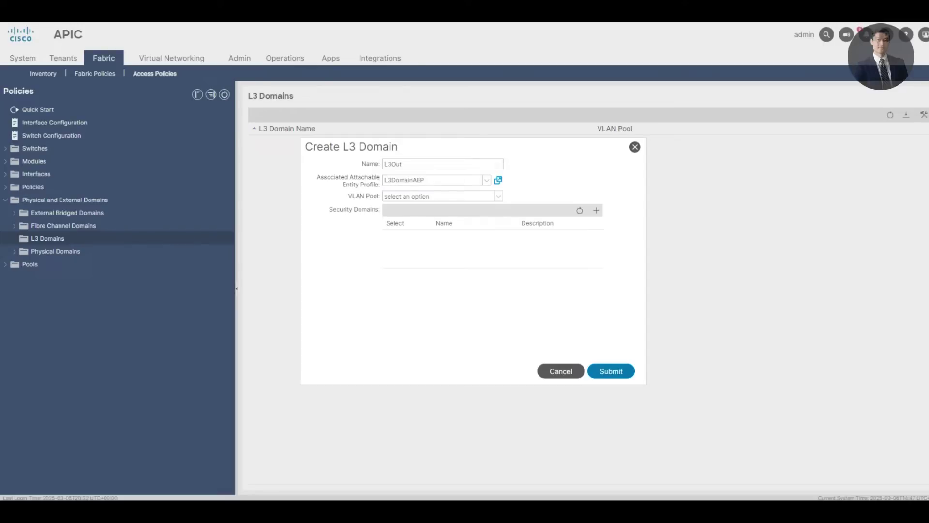
{"action": "left_click", "coordinate": [611, 370]}
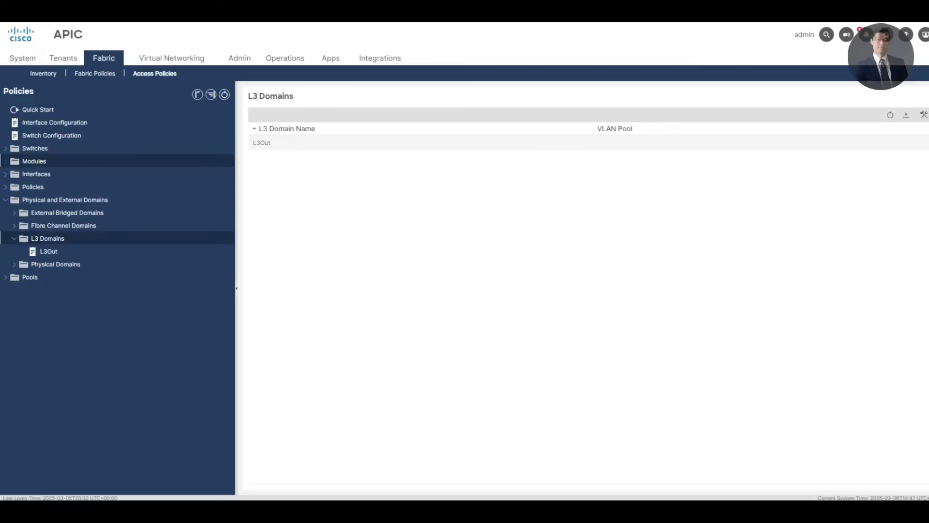
- Start an access interface configuration and select both leaf nodes, 201 and 202
{"action": "left_click", "coordinate": [38, 110]}
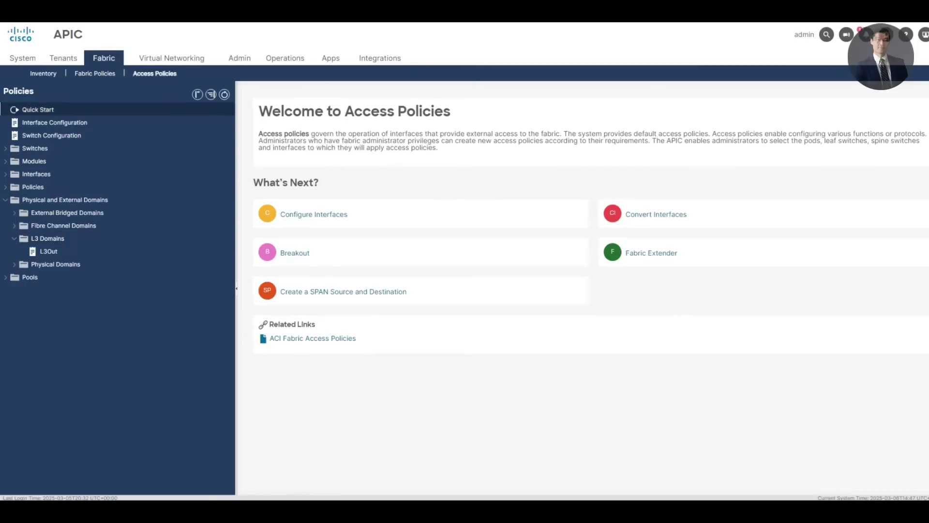
{"action": "left_click", "coordinate": [313, 214]}
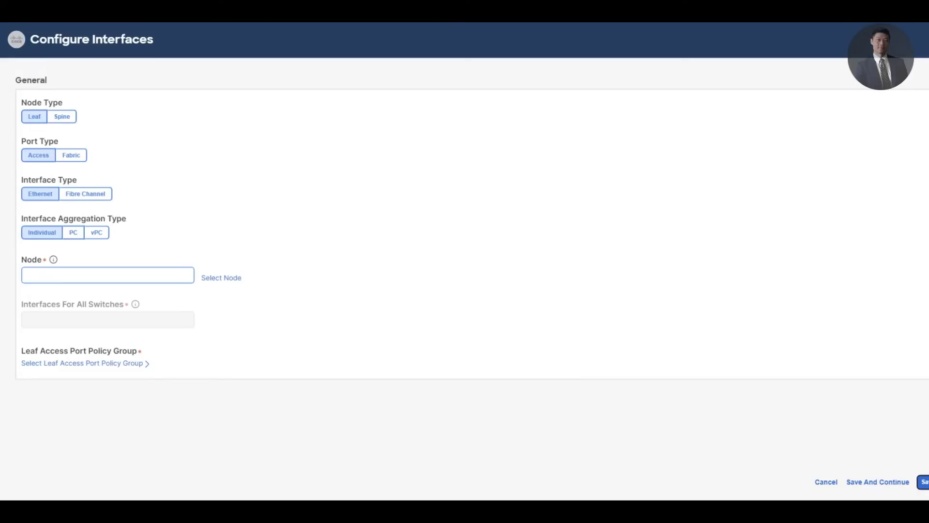
{"action": "left_click", "coordinate": [221, 277]}
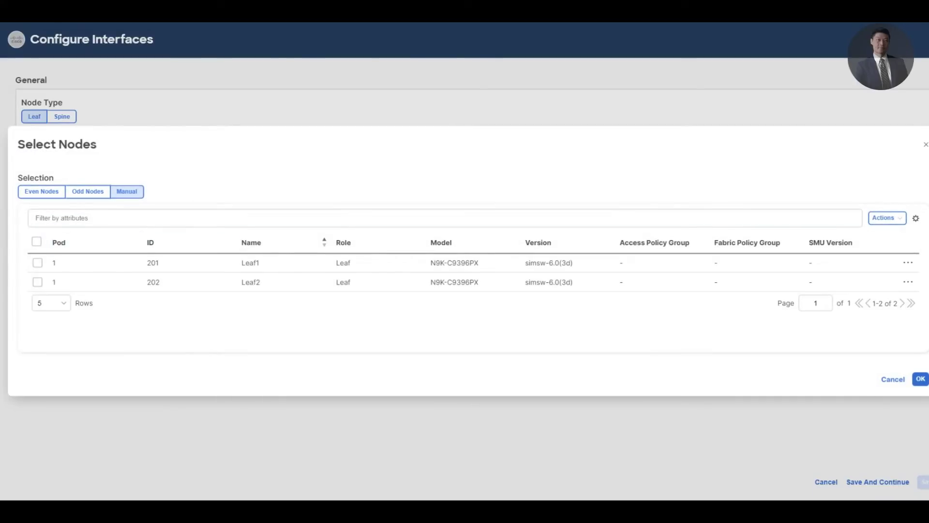
{"action": "left_click", "coordinate": [36, 241]}
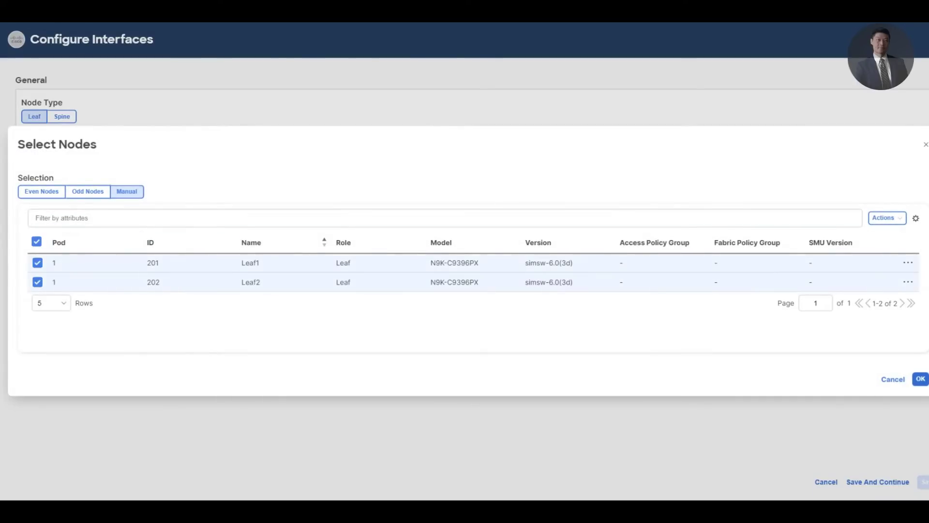
{"action": "left_click", "coordinate": [921, 378]}
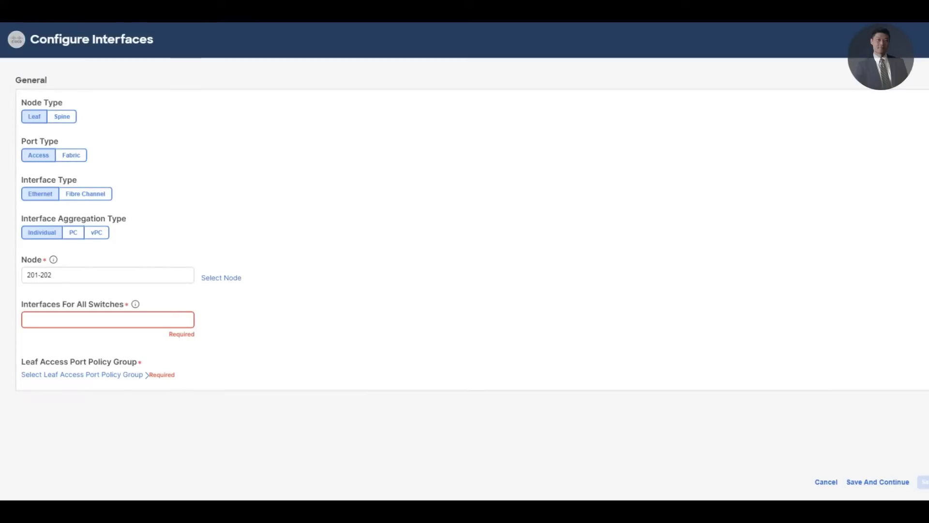
- Set the interfaces for all switches to 1/5 and check the available leaf access port policy groups
{"action": "left_click", "coordinate": [27, 320]}
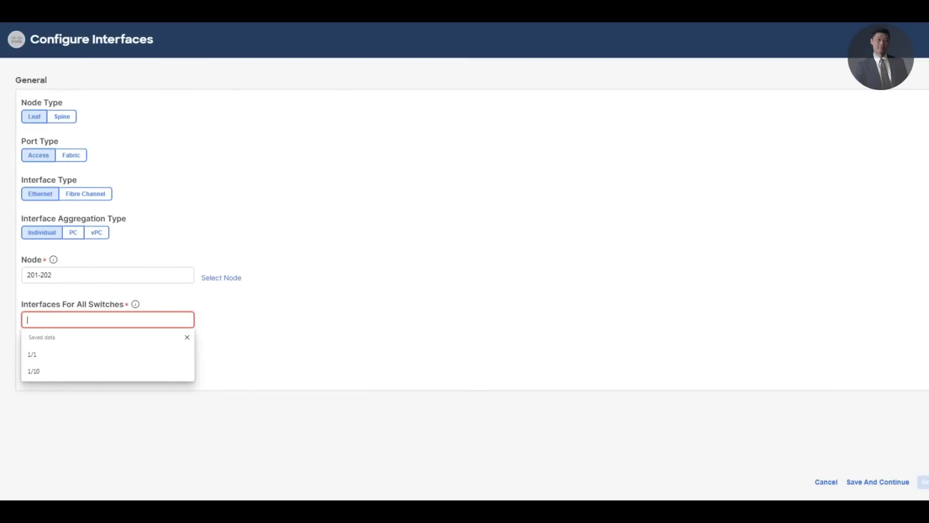
{"action": "type", "text": "1/5"}
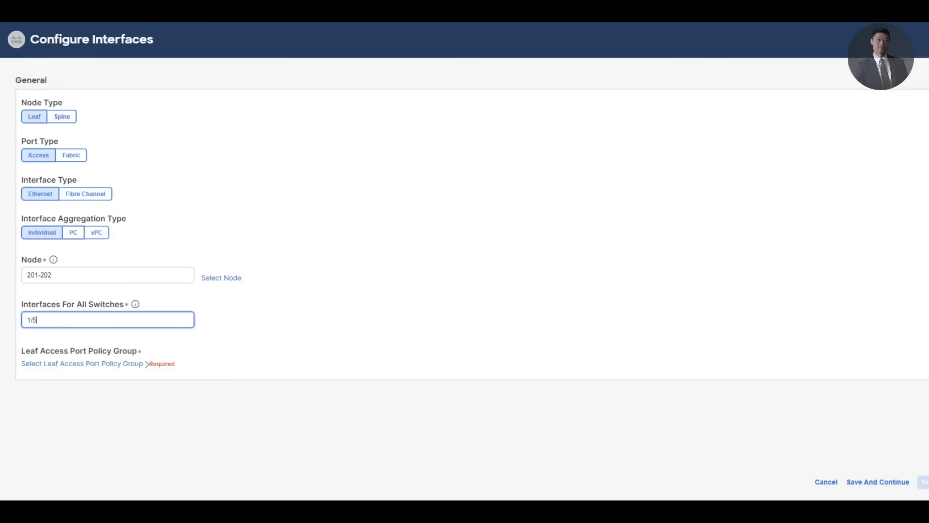
{"action": "left_click", "coordinate": [145, 363]}
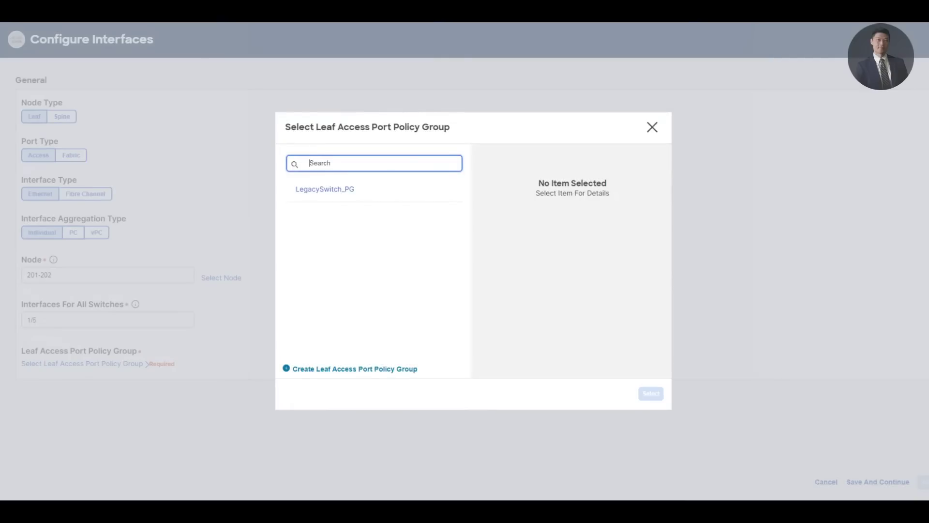
{"action": "key", "text": "Escape"}
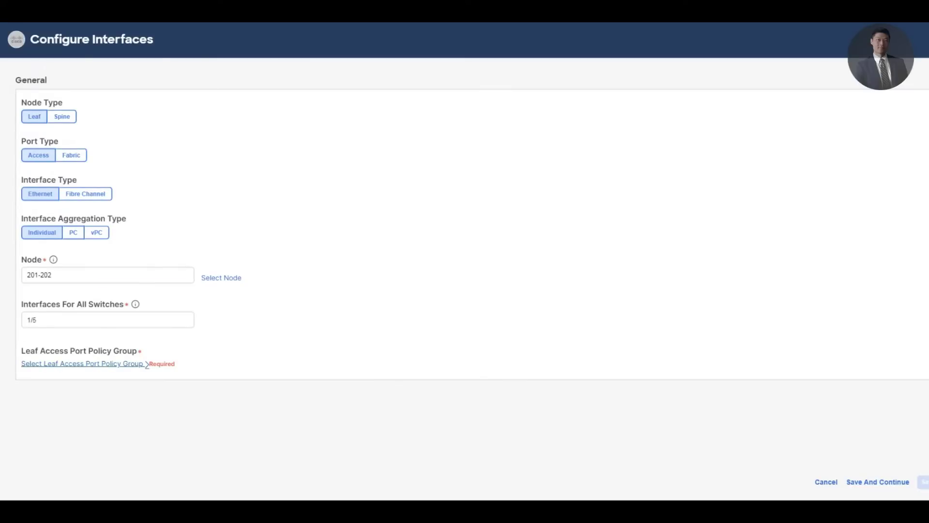
- Start a new leaf access port policy group for the interfaces and name it L3Domain_PG
{"action": "left_click", "coordinate": [121, 364]}
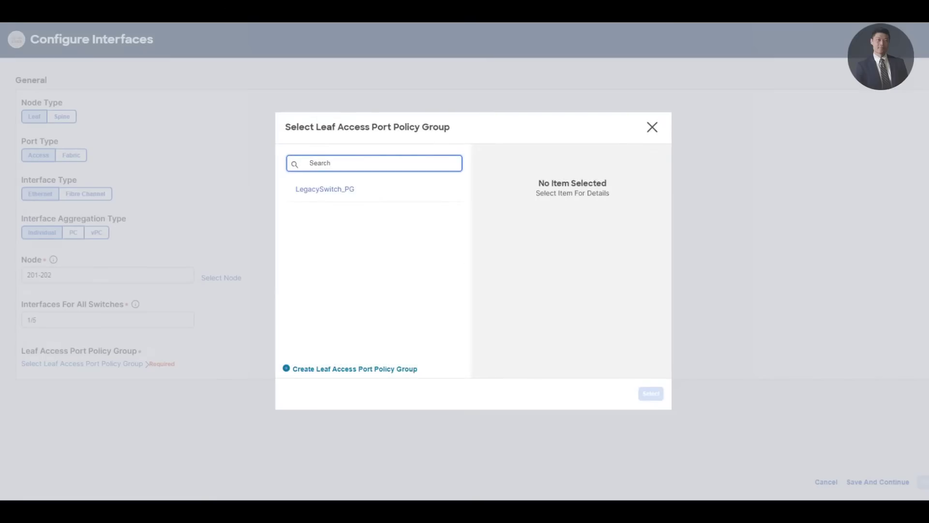
{"action": "left_click", "coordinate": [354, 369]}
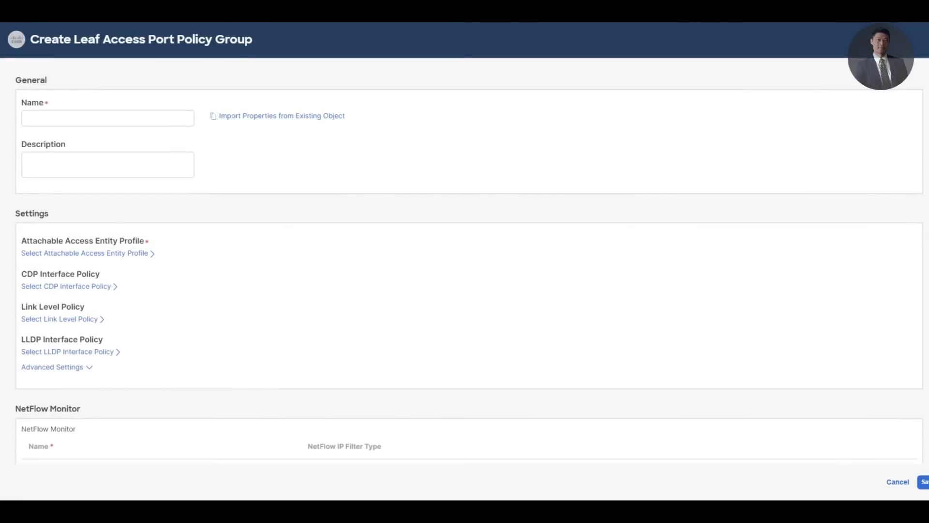
{"action": "left_click", "coordinate": [28, 118]}
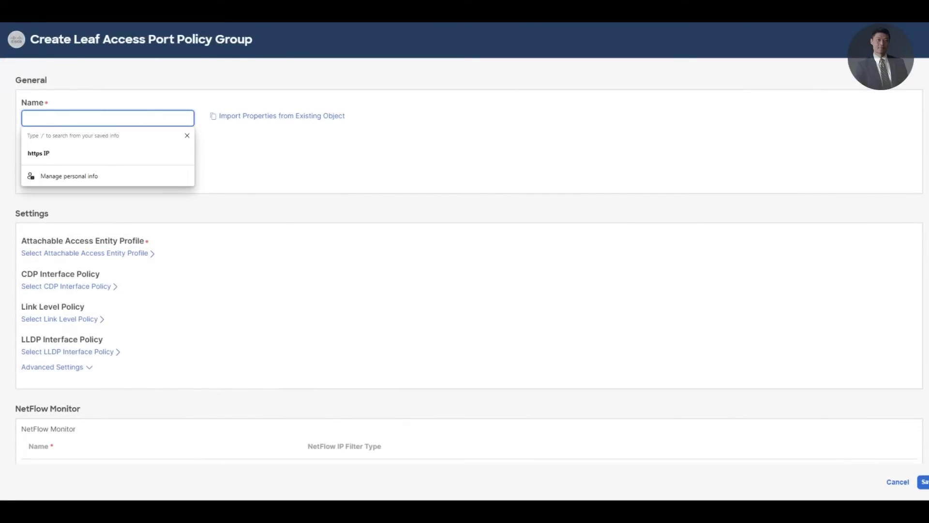
{"action": "type", "text": "L3Domain+"}
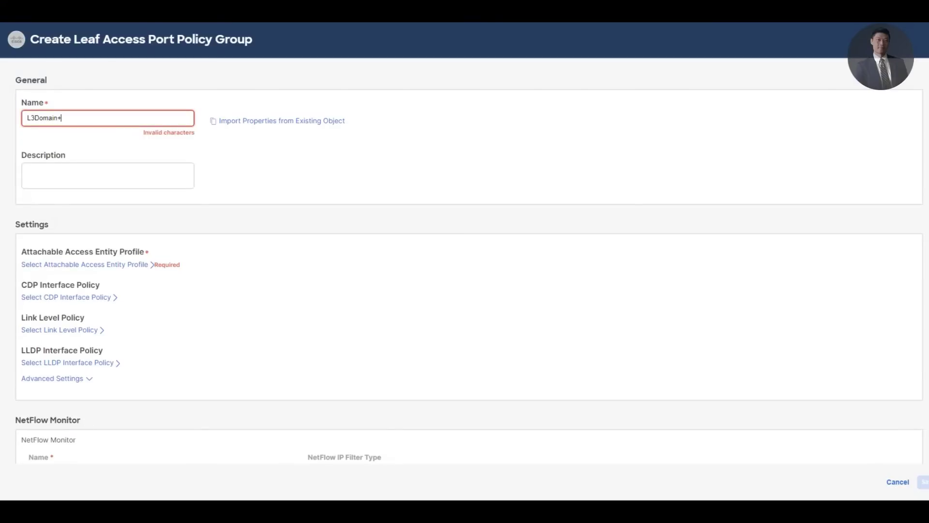
{"action": "key", "text": "BackSpace"}
{"action": "type", "text": "_PG"}
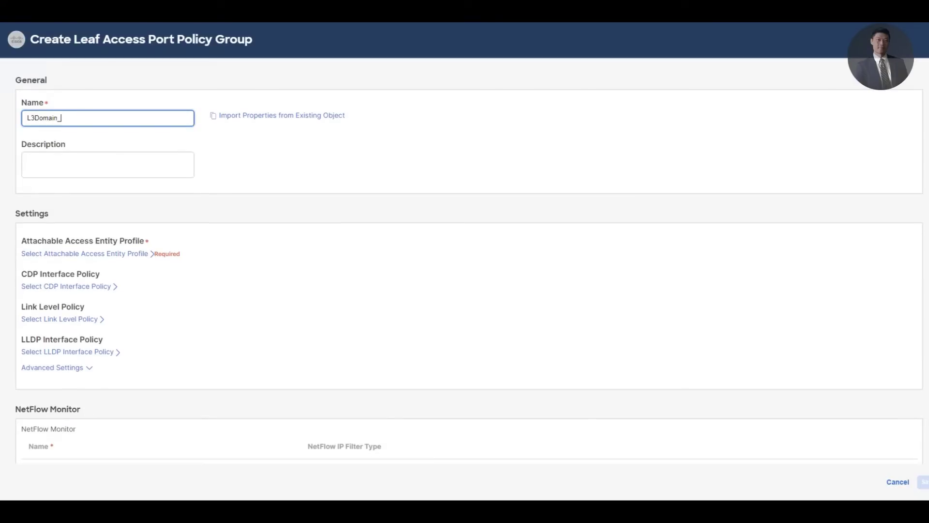
{"action": "left_click", "coordinate": [28, 165]}
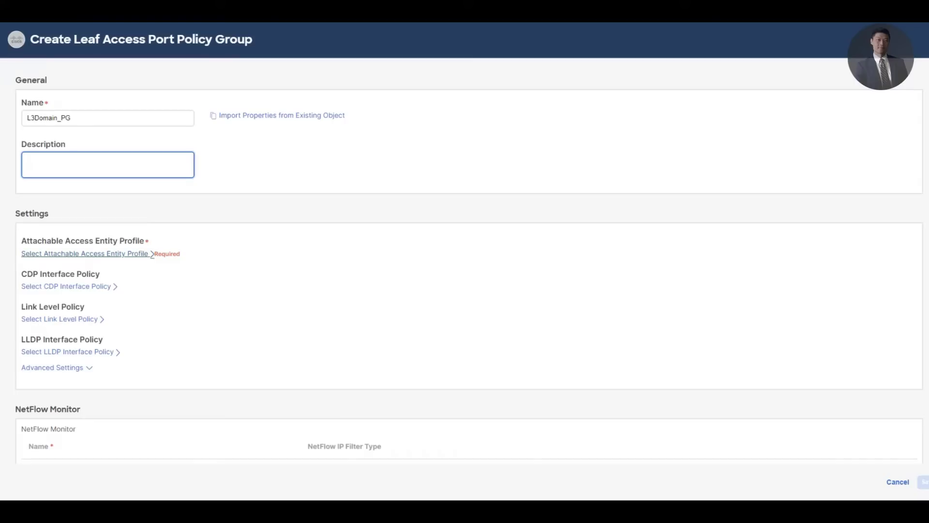
- Assign the attachable access entity profile L3DomainAEP and the CDP interface policy system-cdp-enabled to the policy group
{"action": "left_click", "coordinate": [151, 255]}
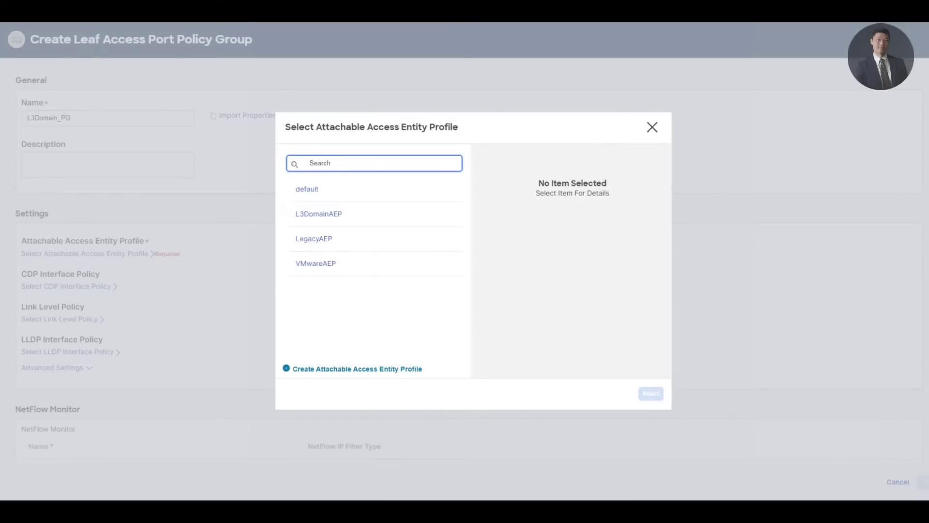
{"action": "left_click", "coordinate": [319, 213]}
{"action": "left_click", "coordinate": [650, 393]}
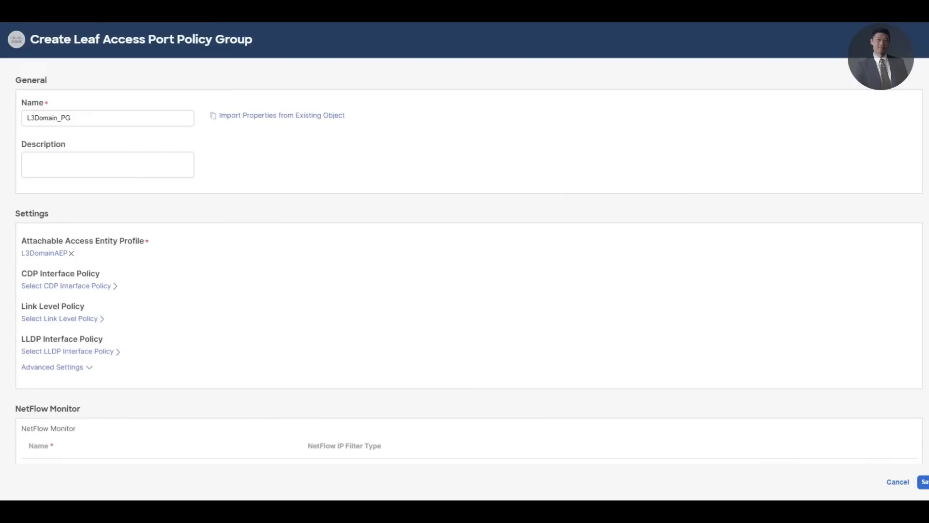
{"action": "left_click", "coordinate": [66, 285]}
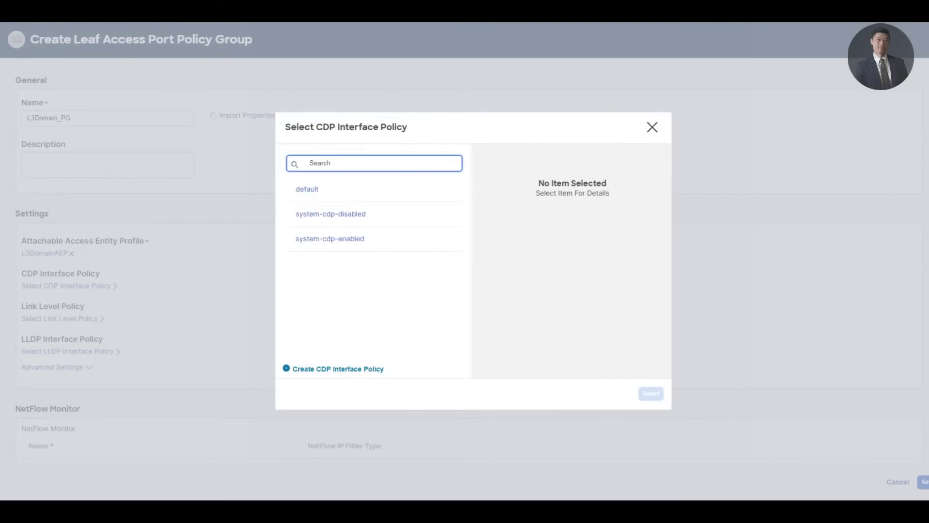
{"action": "left_click", "coordinate": [330, 238]}
{"action": "left_click", "coordinate": [650, 393]}
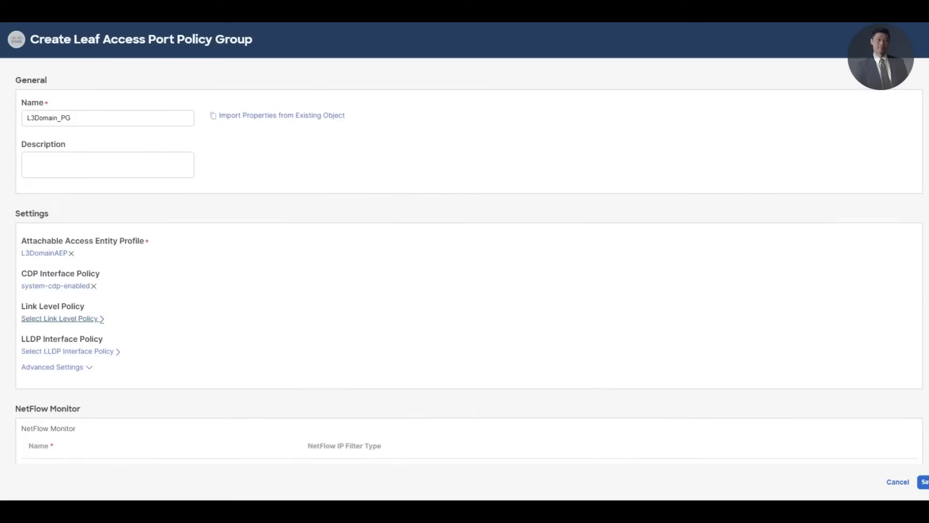
- Assign the link level policy system-link-level-1G-auto to the policy group
{"action": "left_click", "coordinate": [59, 318]}
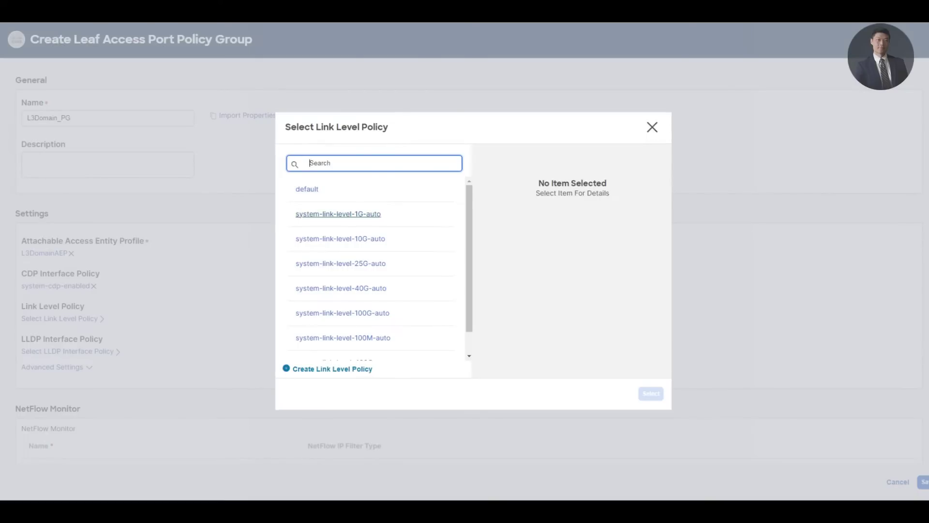
{"action": "scroll", "coordinate": [338, 213], "scroll_direction": "down", "scroll_amount": 1}
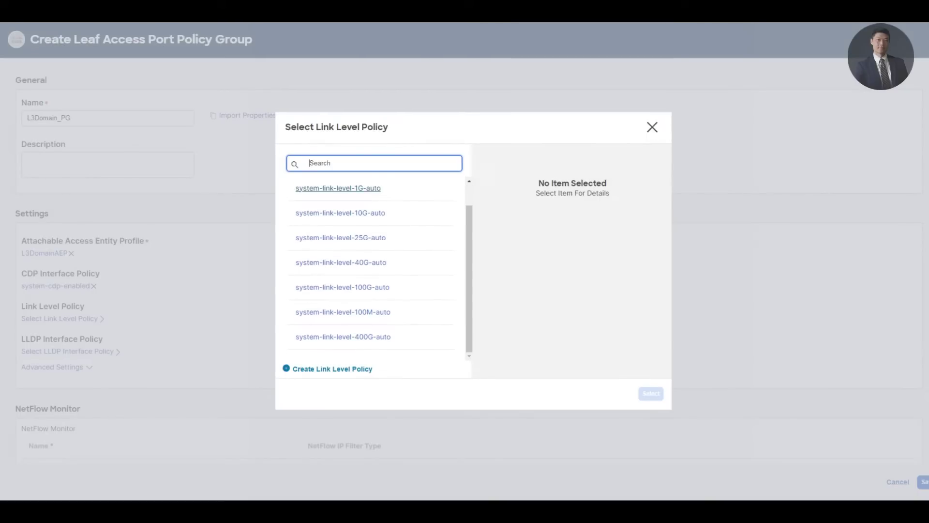
{"action": "scroll", "coordinate": [338, 214], "scroll_direction": "up", "scroll_amount": 1}
{"action": "left_click", "coordinate": [338, 213]}
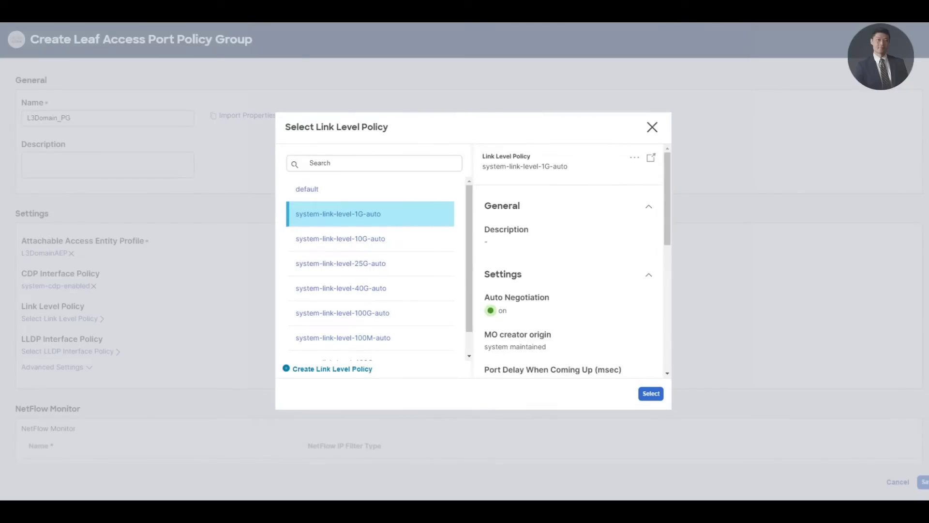
{"action": "left_click", "coordinate": [651, 393]}
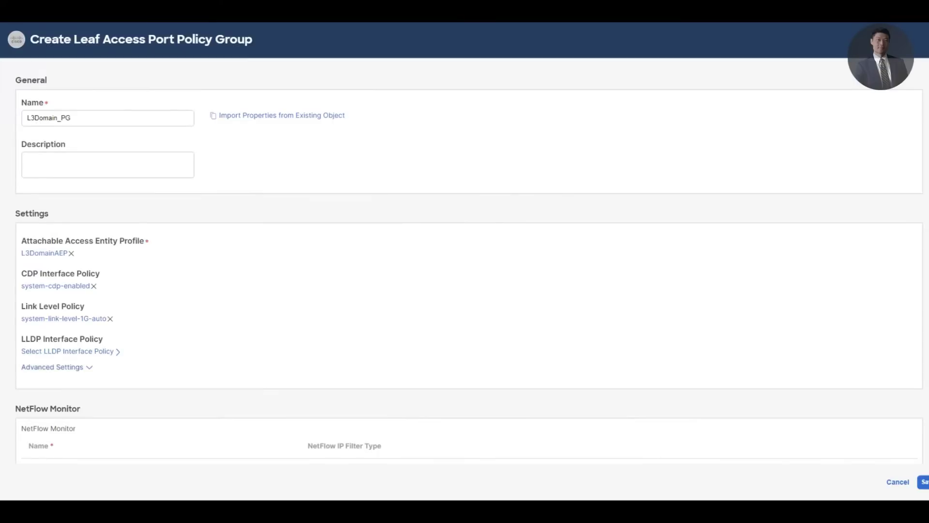
- Review the policy group's advanced settings, then save the policy group and the interface configuration
{"action": "scroll", "coordinate": [464, 261], "scroll_direction": "down", "scroll_amount": 1}
{"action": "left_click", "coordinate": [57, 351]}
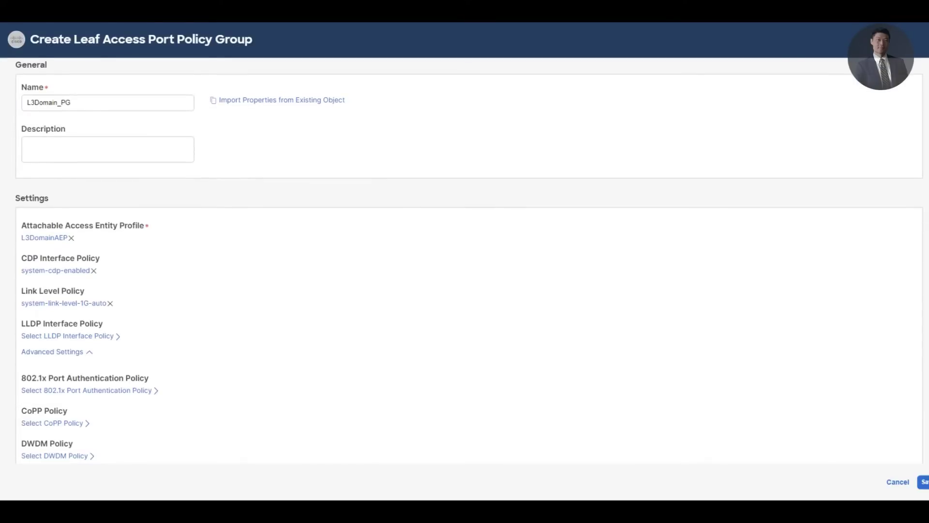
{"action": "scroll", "coordinate": [465, 260], "scroll_direction": "down", "scroll_amount": 7}
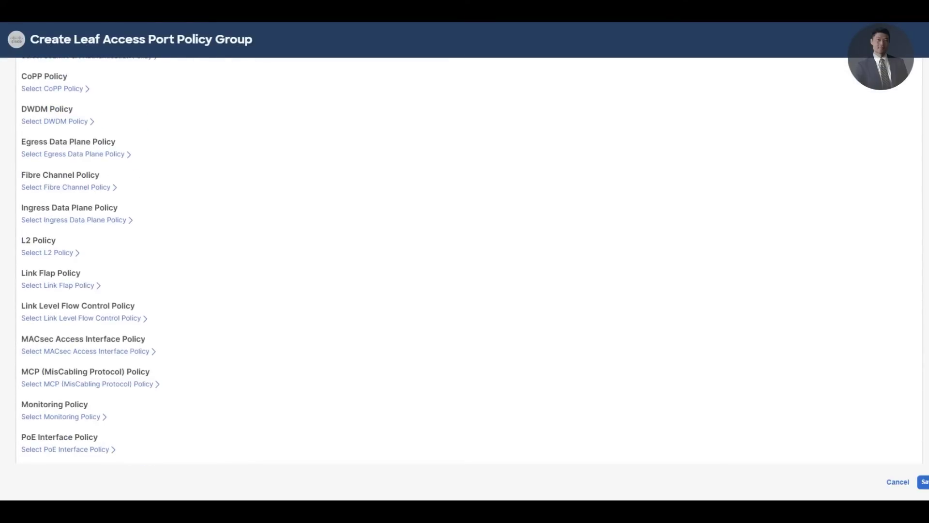
{"action": "scroll", "coordinate": [464, 261], "scroll_direction": "down", "scroll_amount": 5}
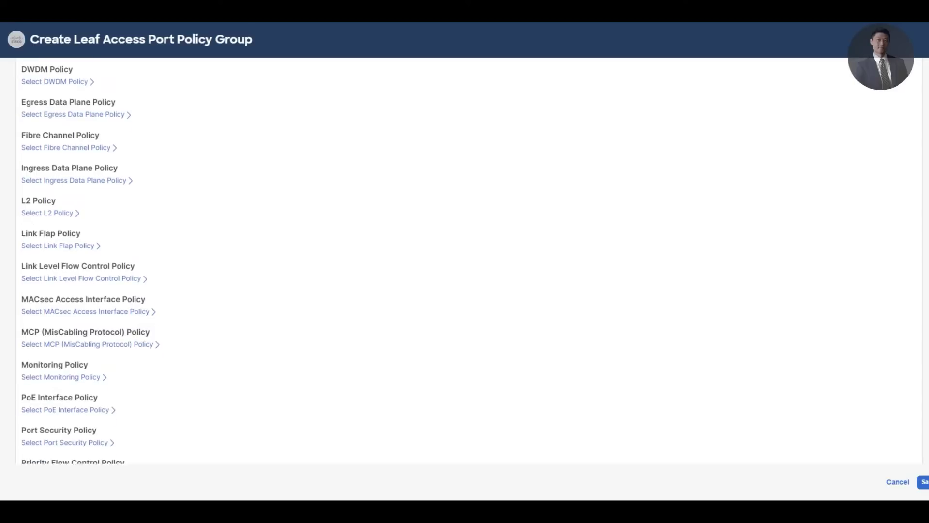
{"action": "scroll", "coordinate": [465, 260], "scroll_direction": "down", "scroll_amount": 3}
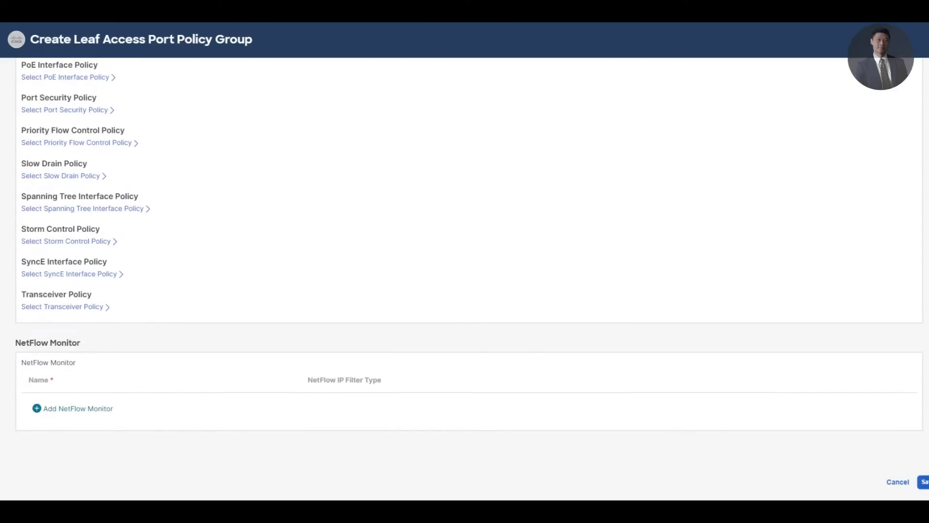
{"action": "left_click", "coordinate": [923, 481]}
{"action": "scroll", "coordinate": [469, 261], "scroll_direction": "down", "scroll_amount": 2}
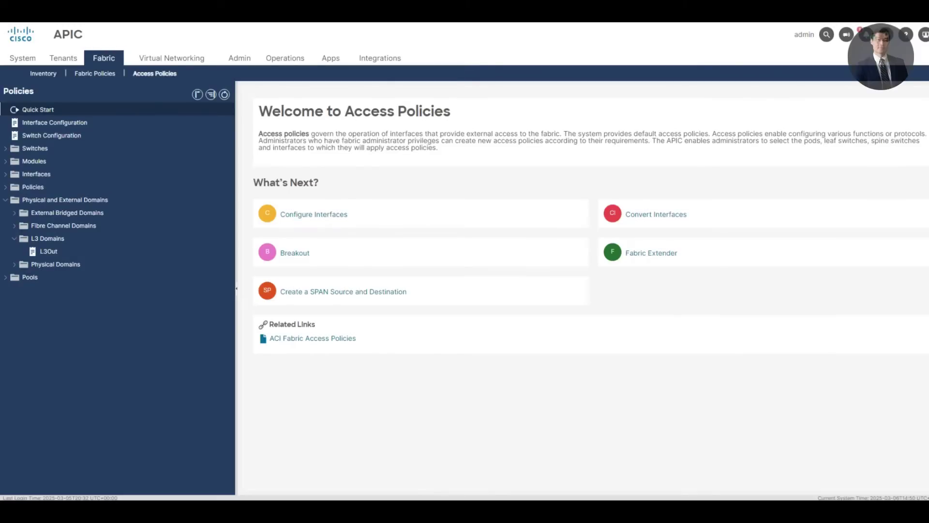
- Examine the interface selectors, port blocks and policy groups in the leaf interface profile for node 201, widening the selector name column
{"action": "left_click", "coordinate": [6, 174]}
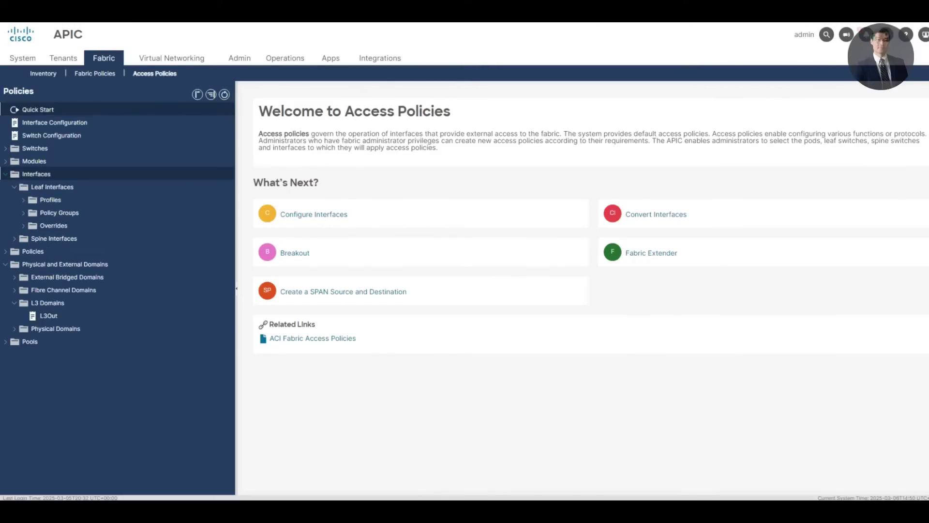
{"action": "left_click", "coordinate": [5, 174]}
{"action": "left_click", "coordinate": [5, 174]}
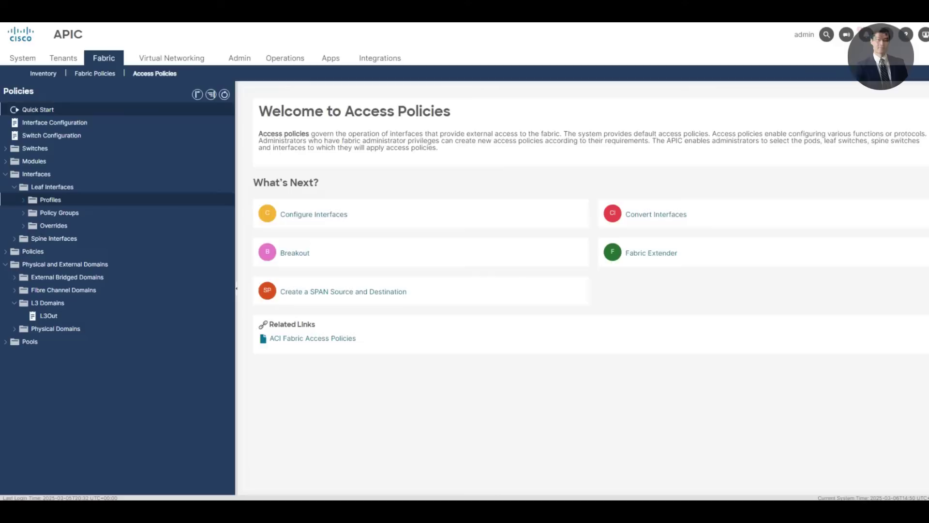
{"action": "left_click", "coordinate": [50, 199]}
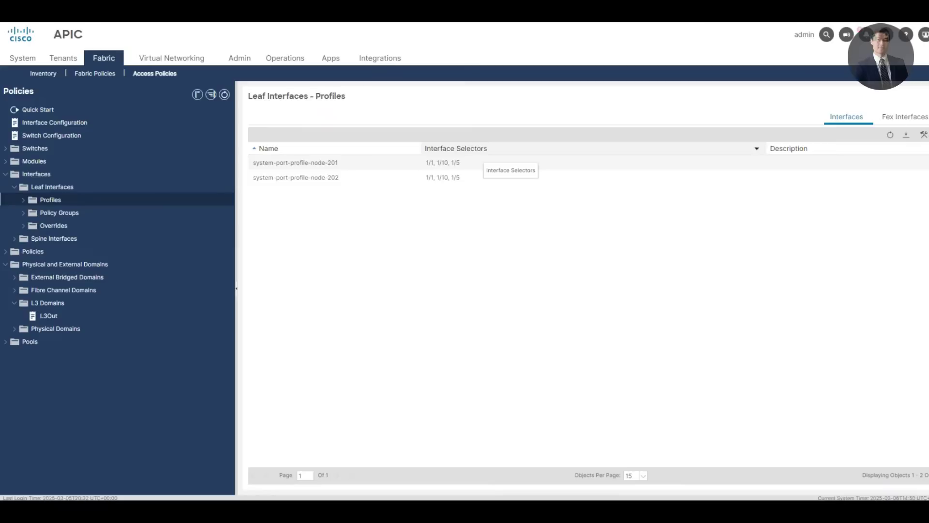
{"action": "double_click", "coordinate": [434, 164]}
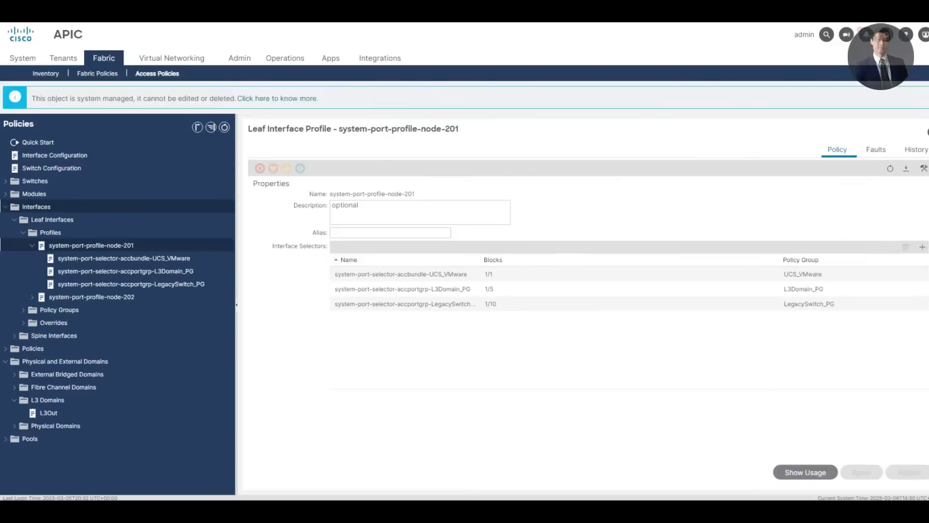
{"action": "left_click", "coordinate": [36, 207]}
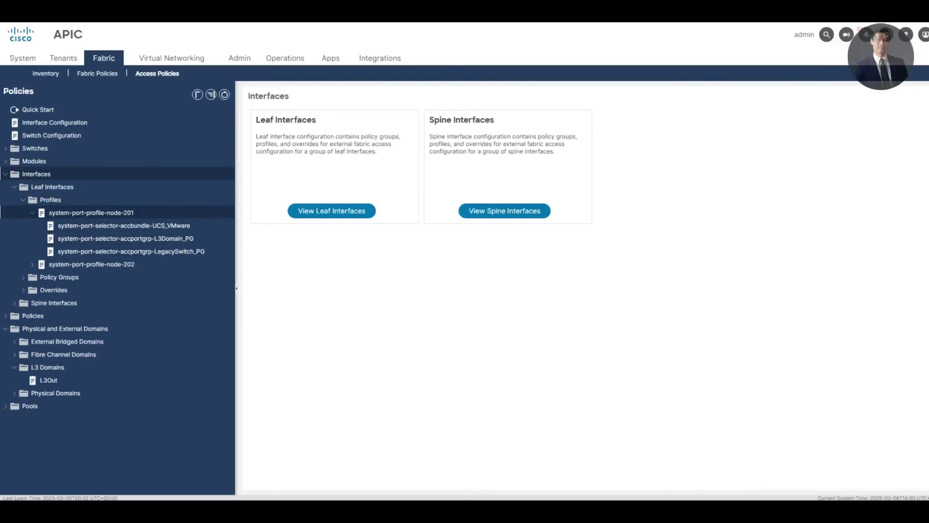
{"action": "left_click", "coordinate": [91, 213]}
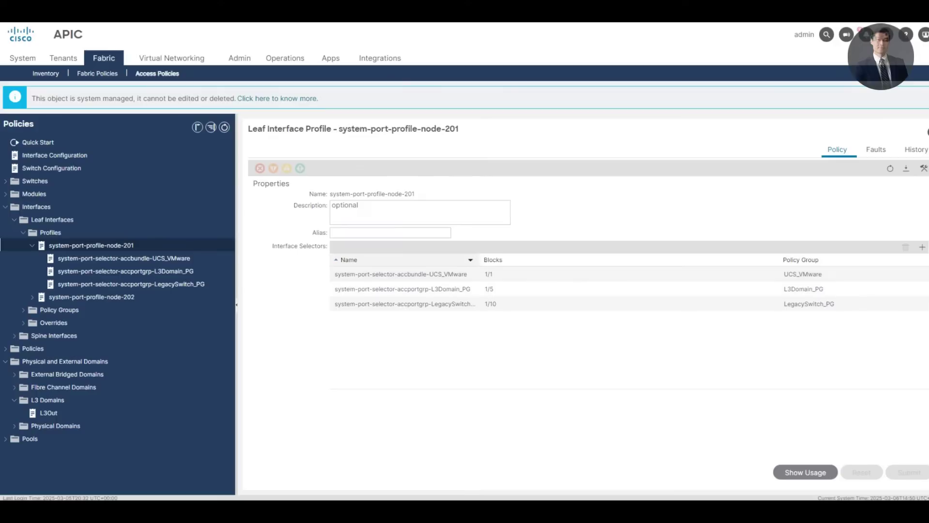
{"action": "left_click_drag", "start_coordinate": [479, 259], "coordinate": [517, 259]}
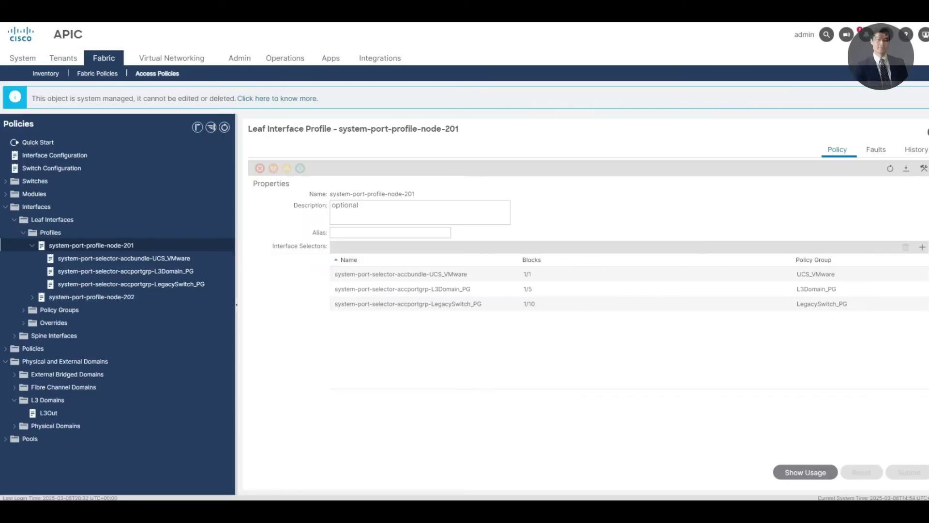
- Start creating a new L3Out under the networking section of the dCloud tenant
{"action": "left_click", "coordinate": [63, 57]}
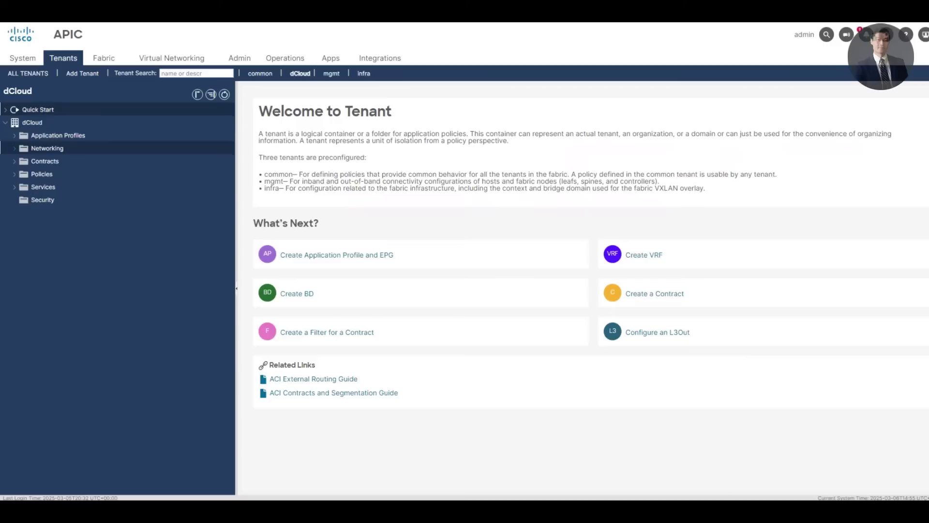
{"action": "left_click", "coordinate": [14, 148]}
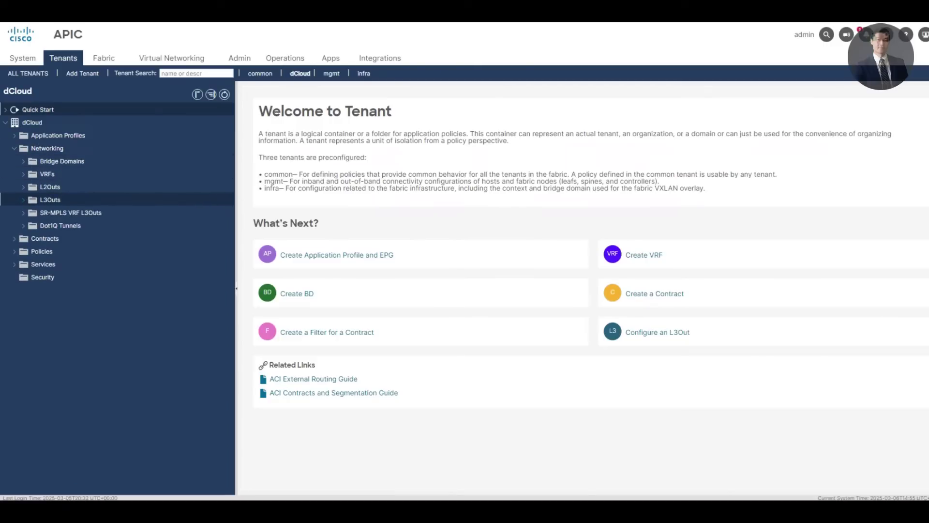
{"action": "left_click", "coordinate": [49, 199]}
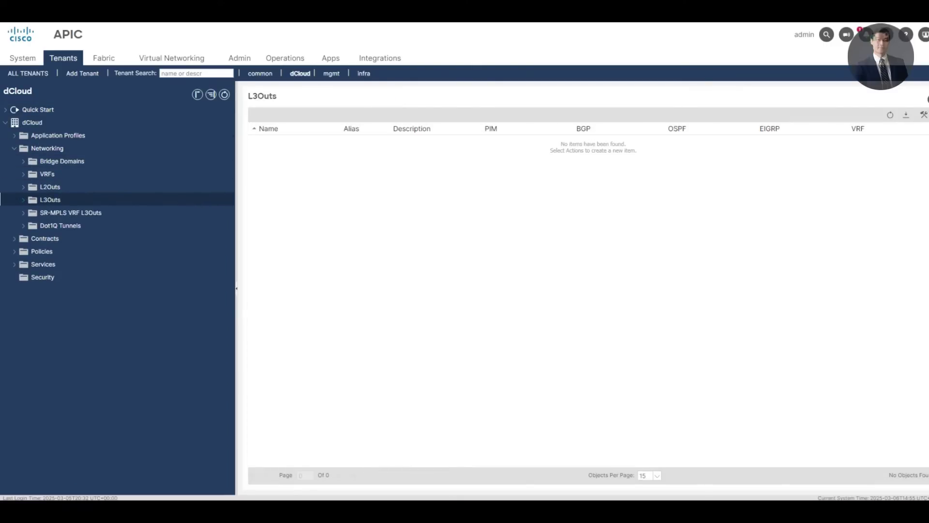
{"action": "right_click", "coordinate": [42, 200]}
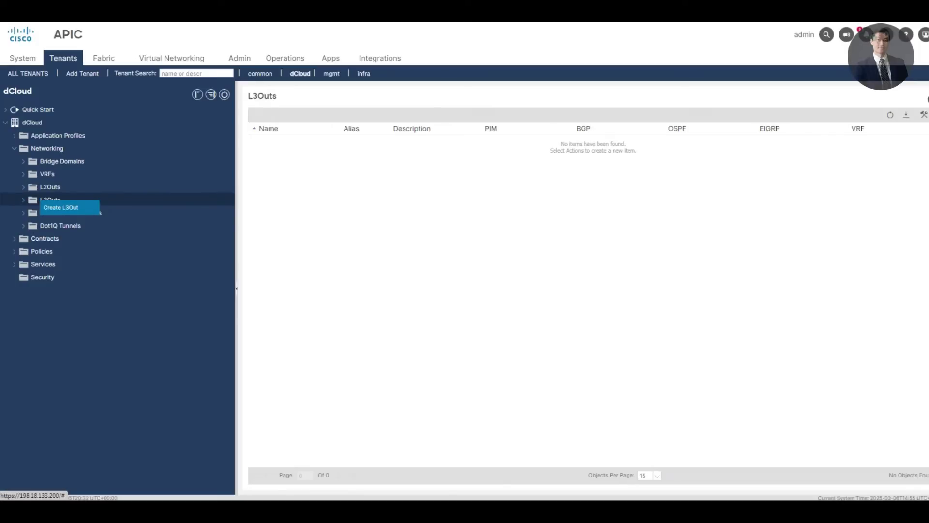
{"action": "left_click", "coordinate": [61, 207]}
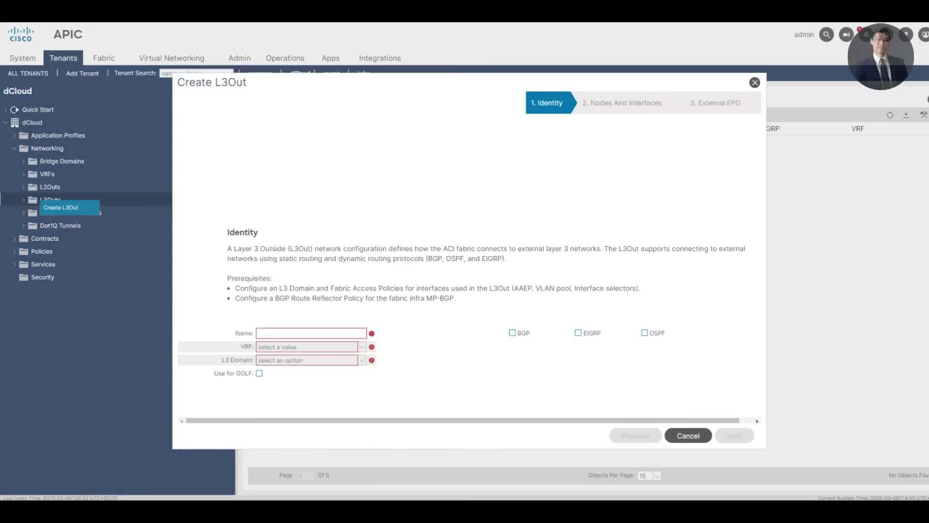
- Name the L3Out L3out-OSPF and assign it the VRF vrf-01 from dCloud
{"action": "left_click", "coordinate": [280, 333]}
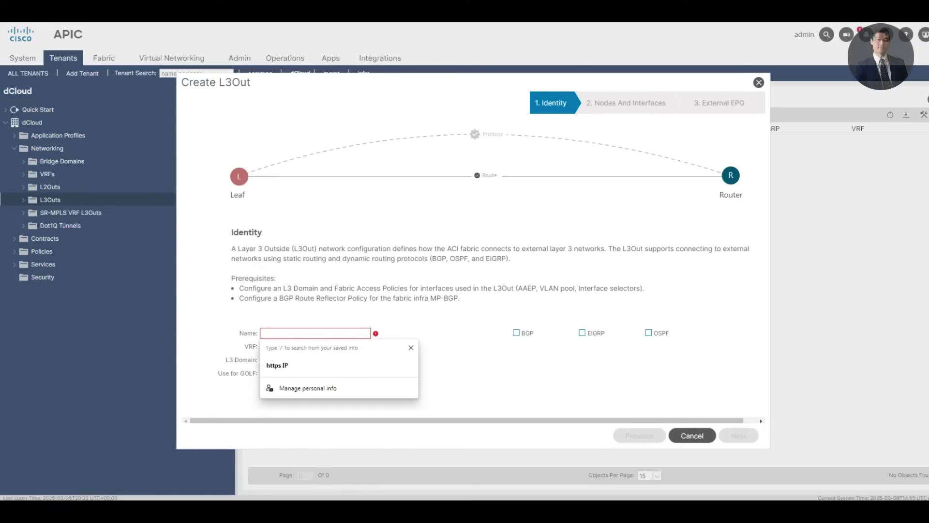
{"action": "type", "text": "L3"}
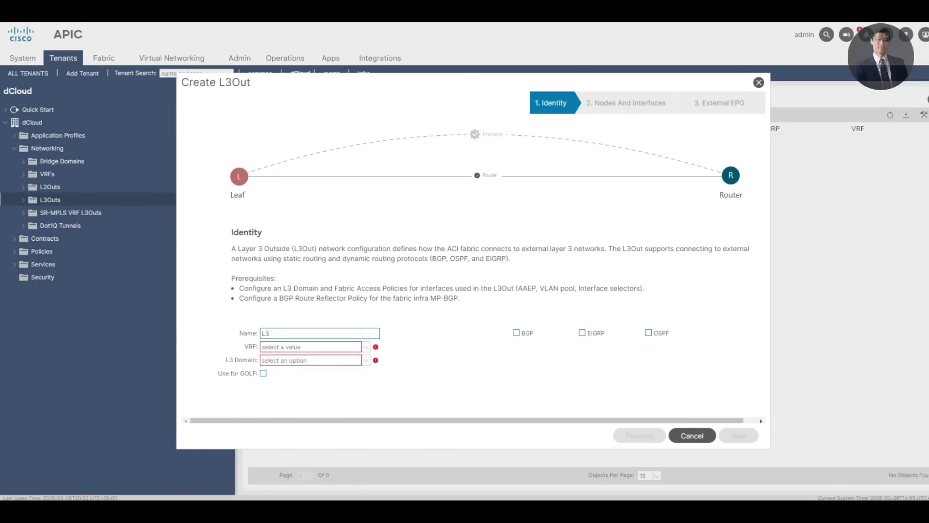
{"action": "type", "text": "out-OSPF"}
{"action": "left_click", "coordinate": [366, 347]}
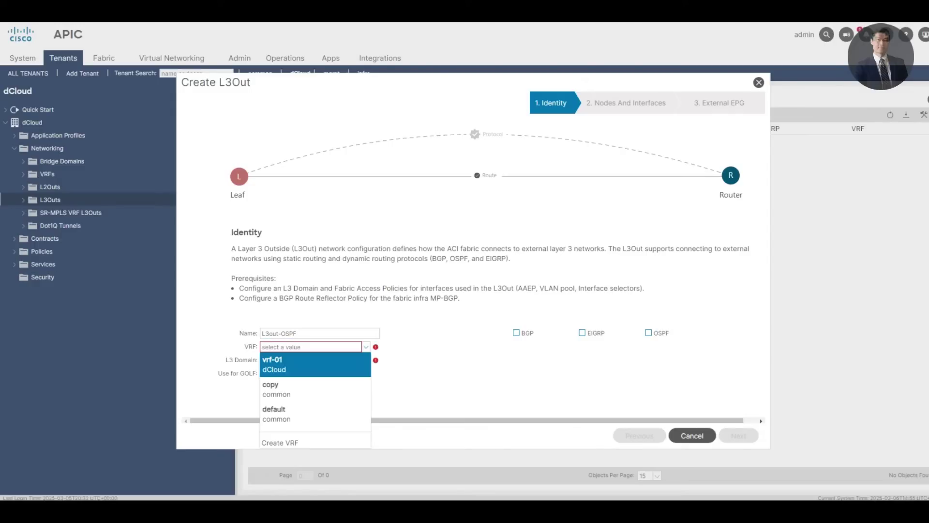
{"action": "left_click", "coordinate": [314, 364]}
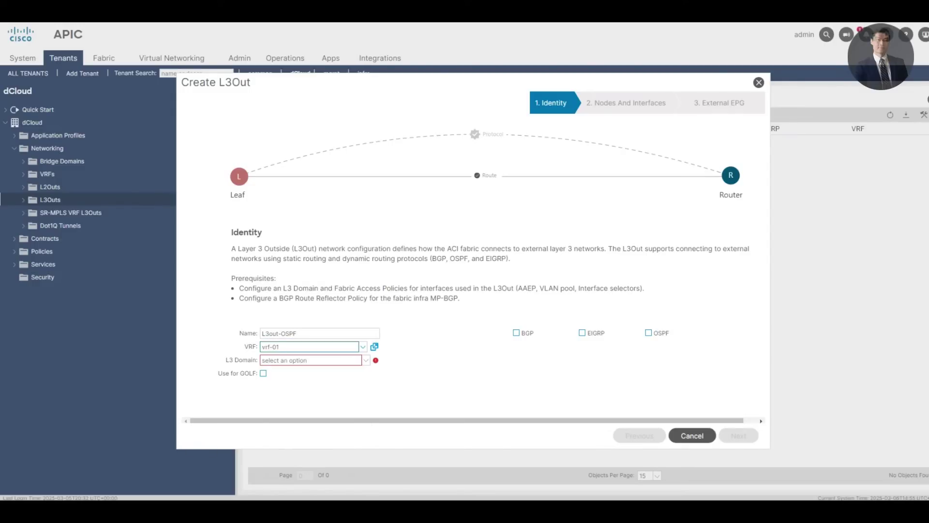
- Assign the L3 domain L3Out, enable OSPF with area ID 0 as a regular area, and continue to the node settings
{"action": "left_click", "coordinate": [366, 360]}
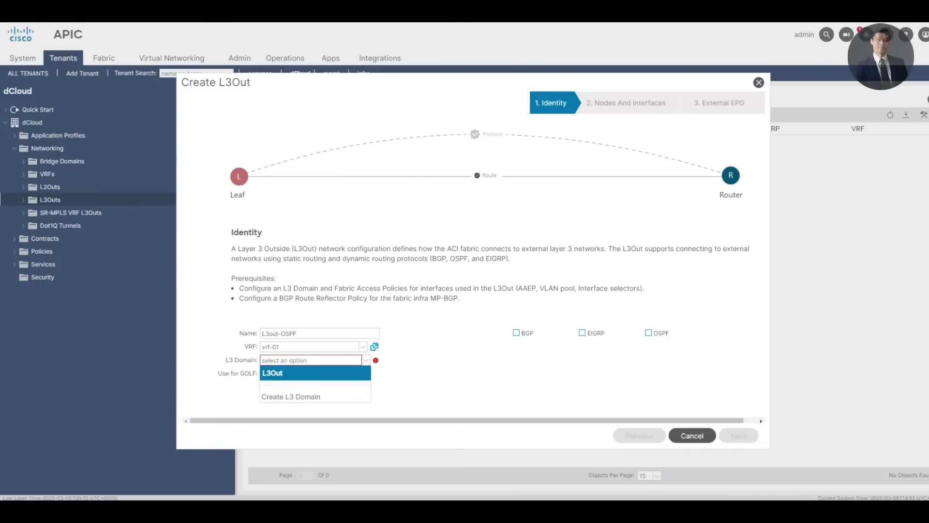
{"action": "key", "text": "Return"}
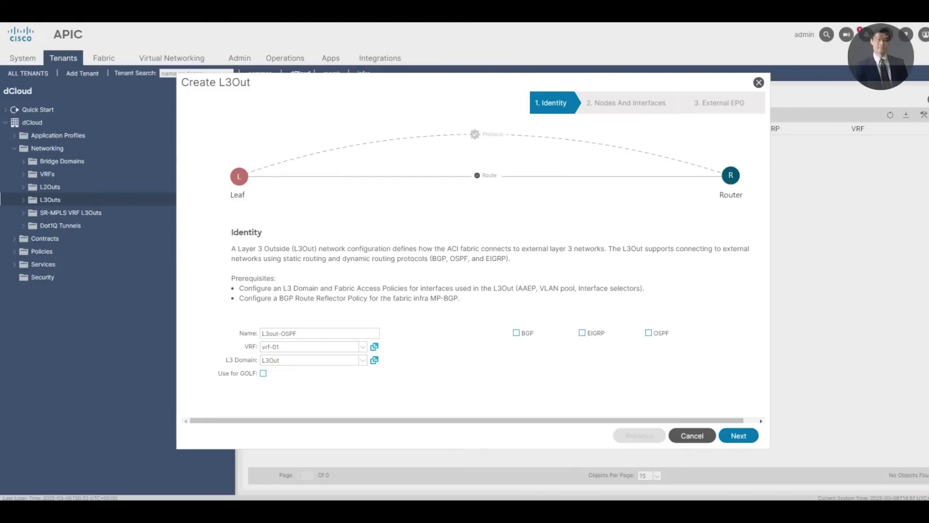
{"action": "left_click", "coordinate": [648, 332]}
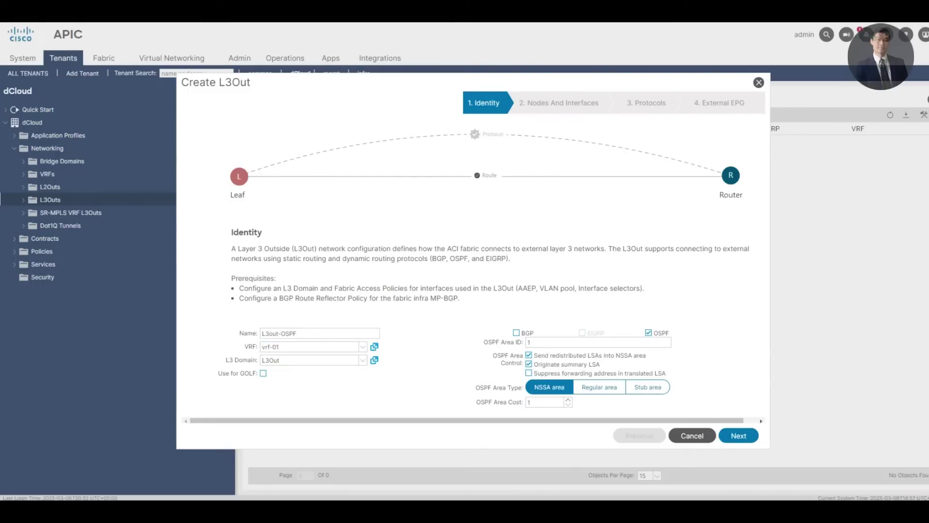
{"action": "left_click", "coordinate": [531, 342]}
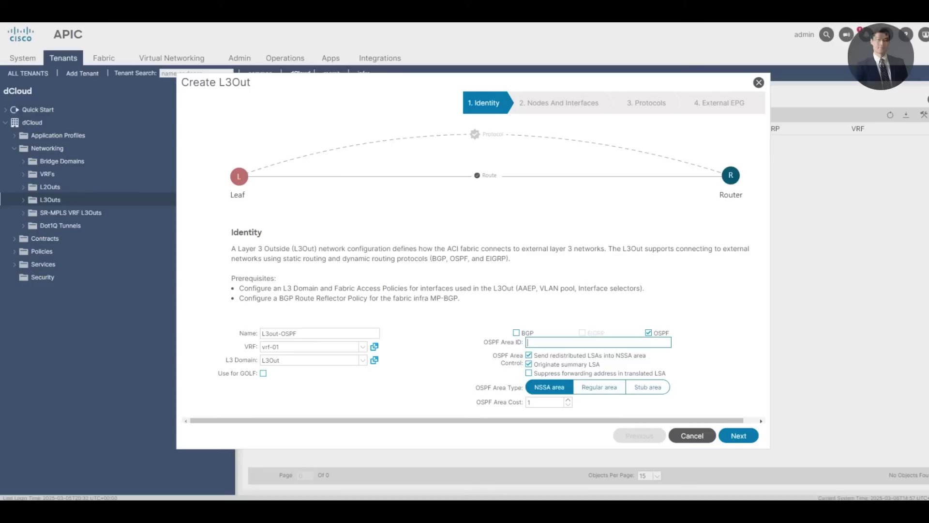
{"action": "type", "text": "0"}
{"action": "left_click", "coordinate": [599, 387]}
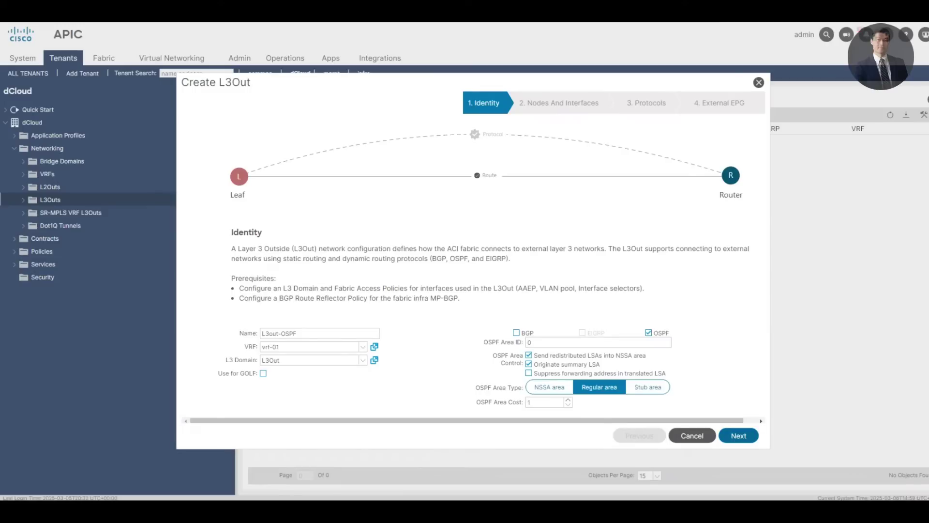
{"action": "left_click", "coordinate": [739, 435]}
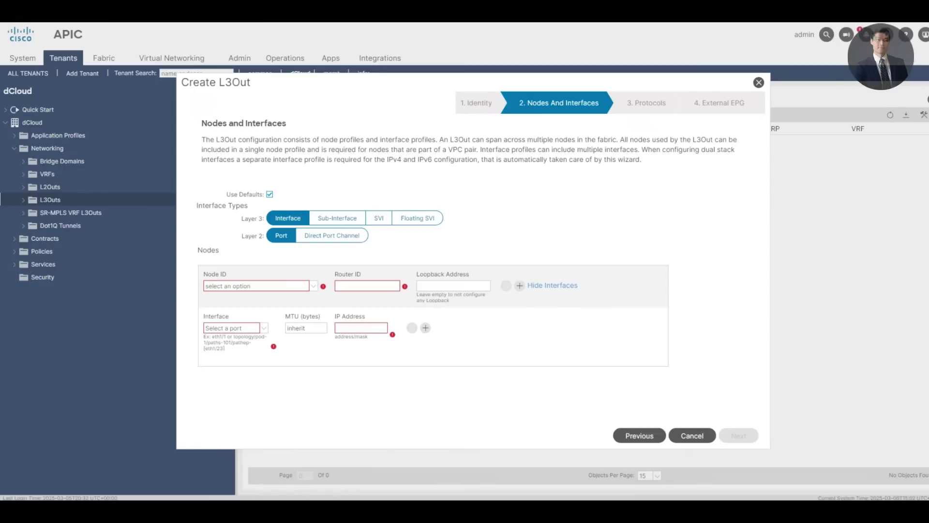
- Select Leaf1 (Node-201) as the L3Out's first node and set its router ID to 201.201.201.201
{"action": "left_click", "coordinate": [313, 286]}
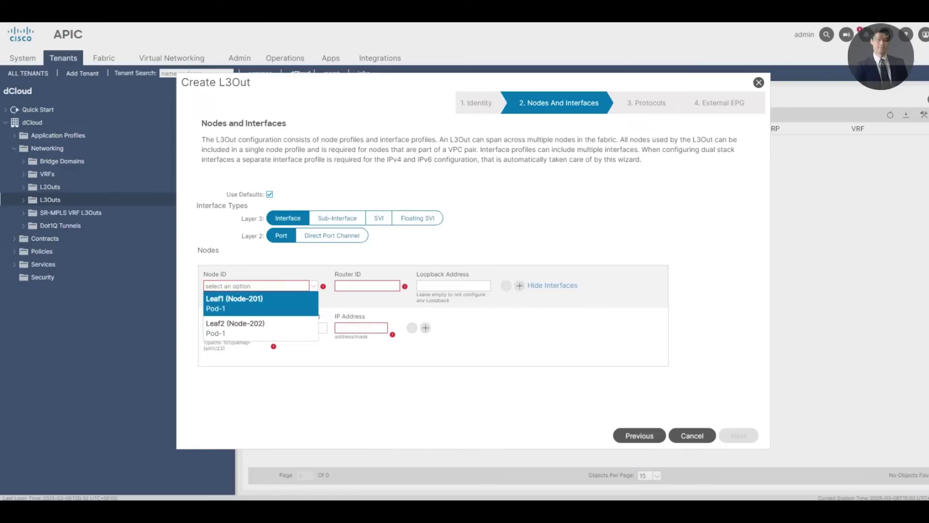
{"action": "left_click", "coordinate": [260, 303]}
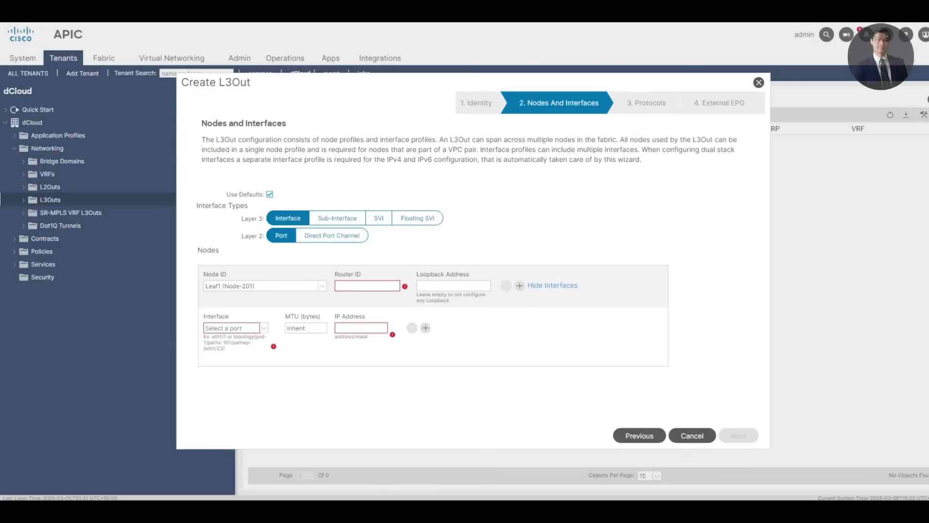
{"action": "type", "text": "201.20"}
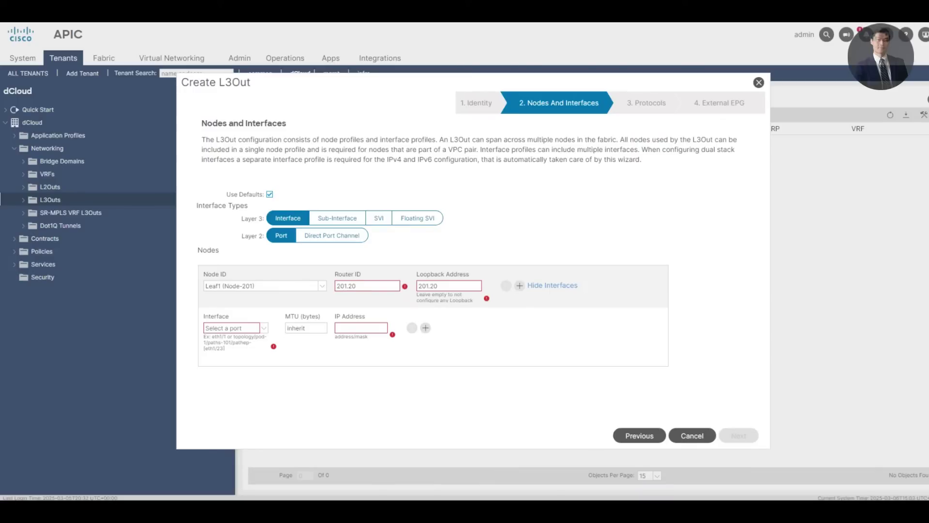
{"action": "type", "text": "1.201.201"}
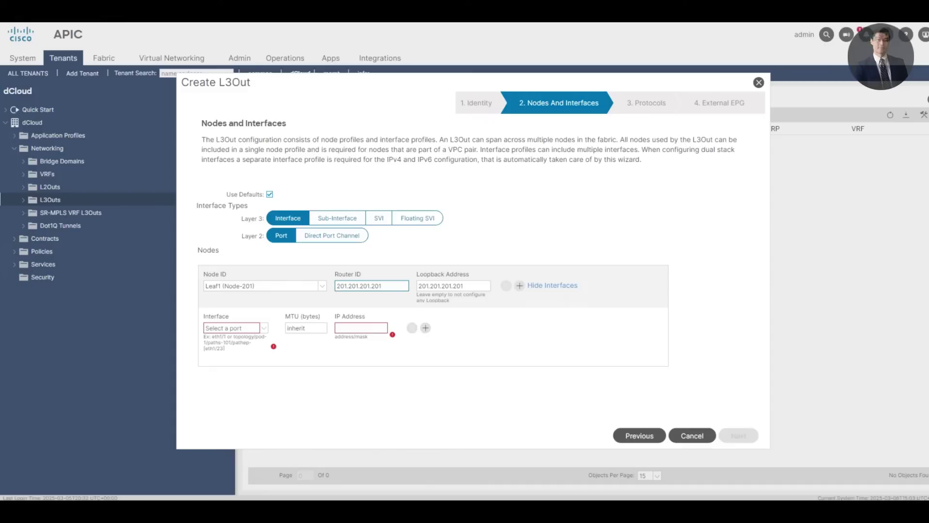
- Select interface eth1/5 for Leaf1 and set its IP address to 192.168.100.1/24
{"action": "left_click", "coordinate": [232, 328]}
{"action": "key", "text": "Down"}
{"action": "key", "text": "Down"}
{"action": "key", "text": "Down"}
{"action": "key", "text": "Down"}
{"action": "key", "text": "Return"}
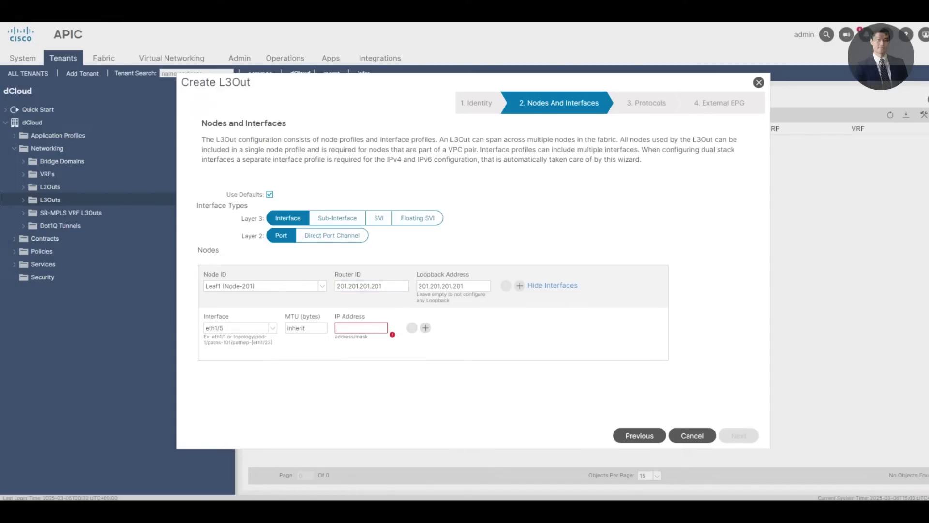
{"action": "type", "text": "192.168.100.1/24"}
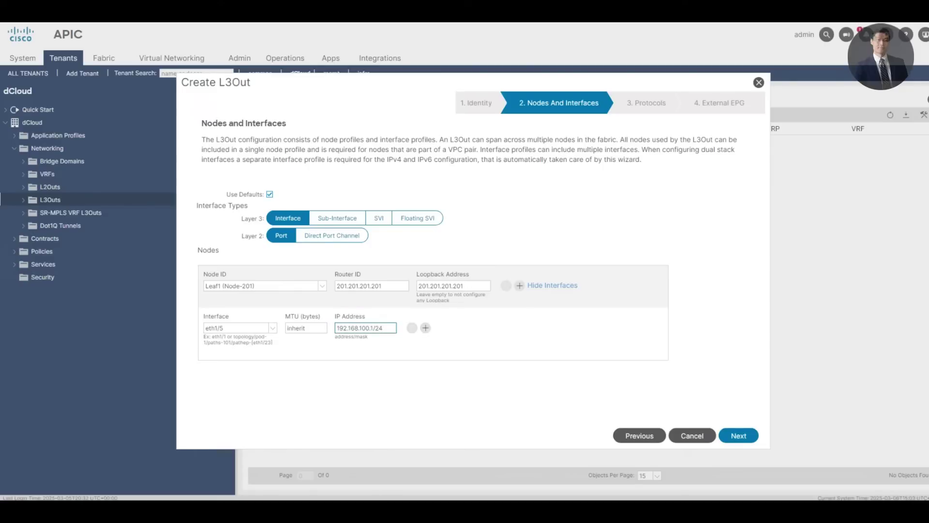
{"action": "left_click", "coordinate": [426, 327]}
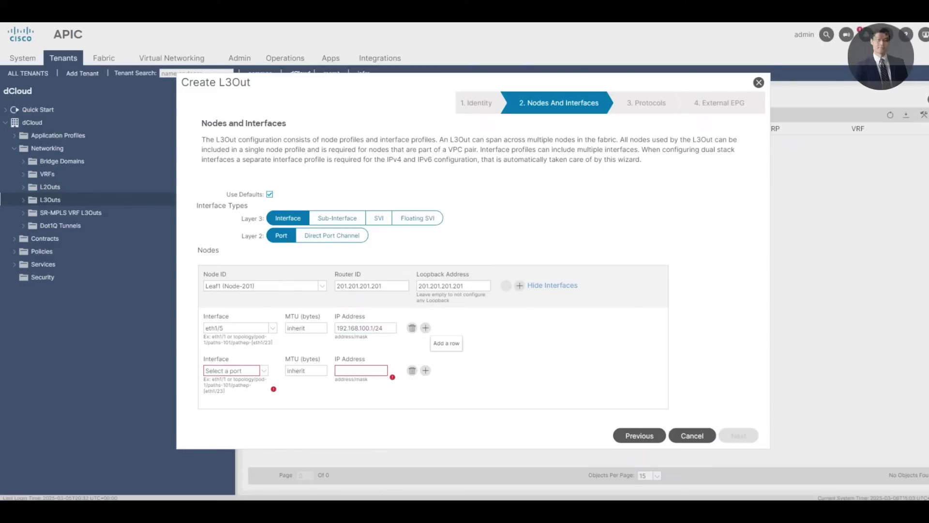
{"action": "left_click", "coordinate": [264, 370]}
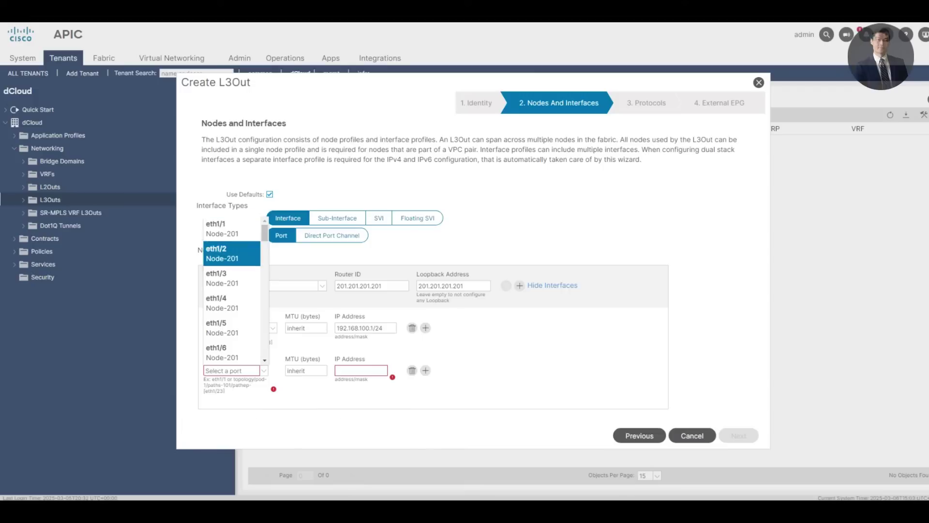
{"action": "key", "text": "Escape"}
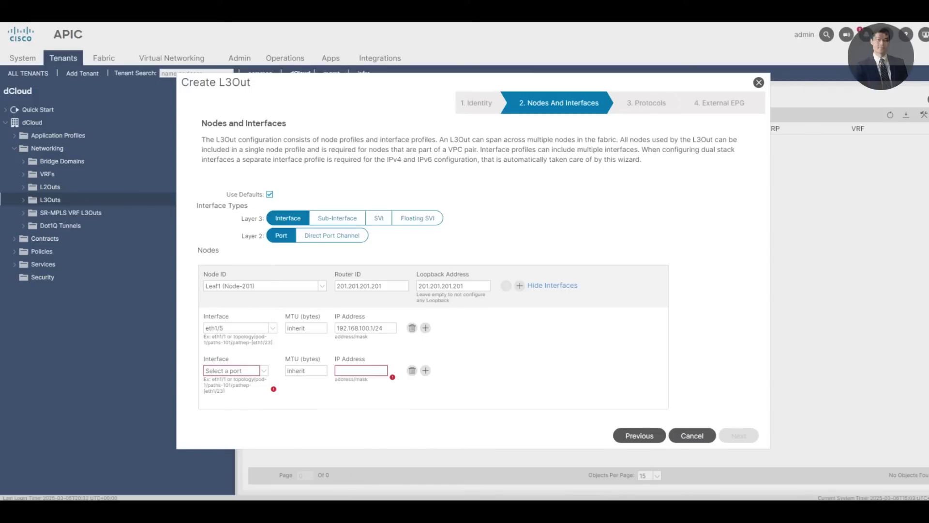
{"action": "left_click", "coordinate": [412, 370]}
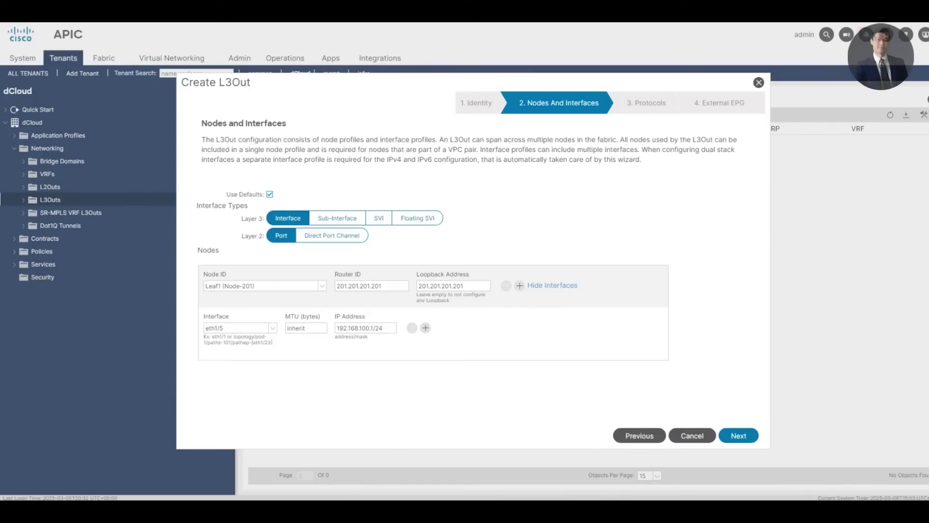
- Add Leaf2 (Node-202) as a second node of the L3Out and set its router ID to 202.202.202.202
{"action": "key", "text": "Return"}
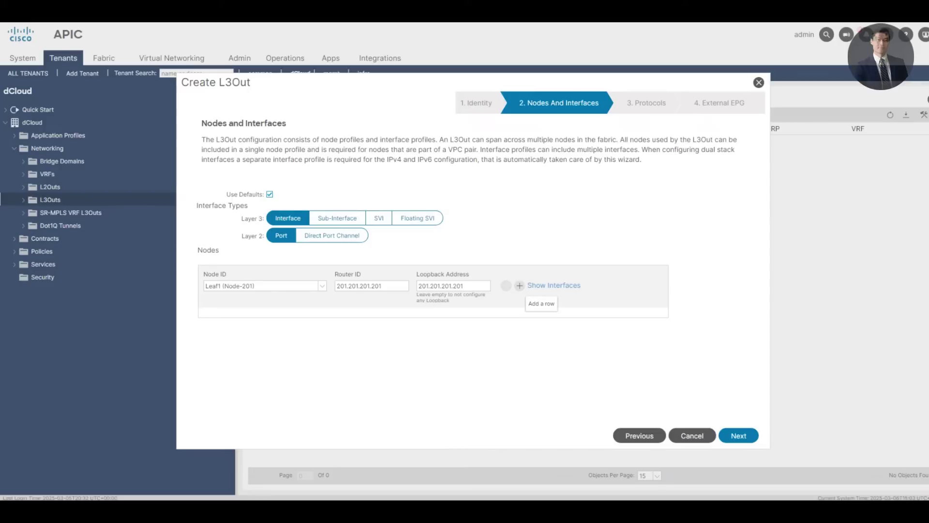
{"action": "left_click", "coordinate": [520, 285]}
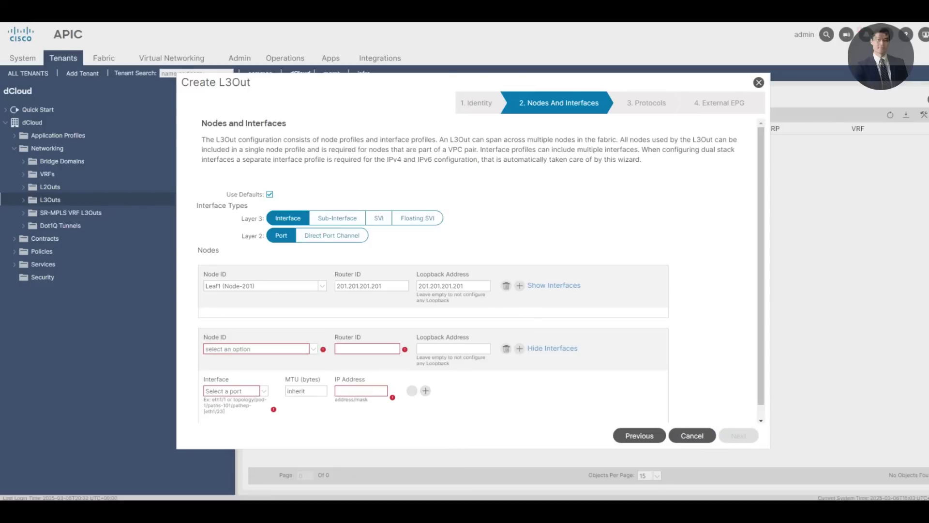
{"action": "left_click", "coordinate": [553, 285]}
{"action": "scroll", "coordinate": [433, 310], "scroll_direction": "down", "scroll_amount": 2}
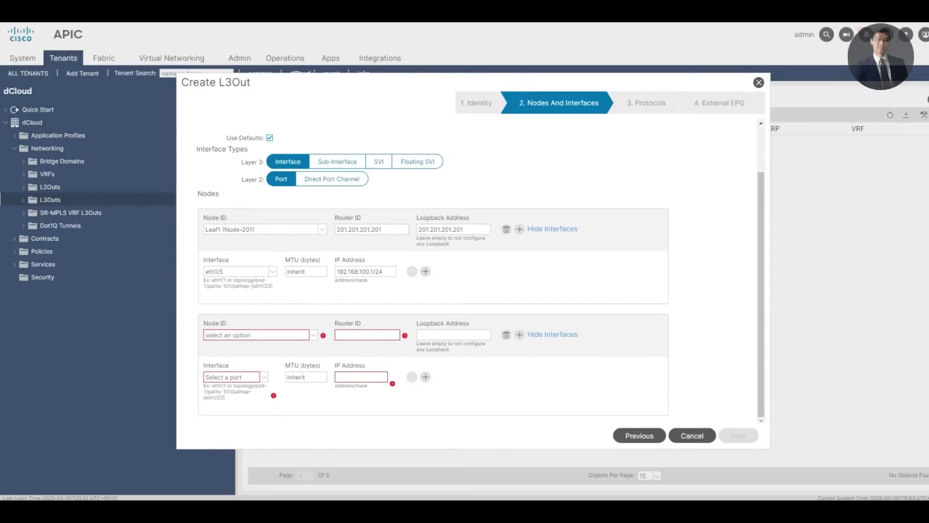
{"action": "left_click", "coordinate": [257, 335]}
{"action": "left_click", "coordinate": [260, 377]}
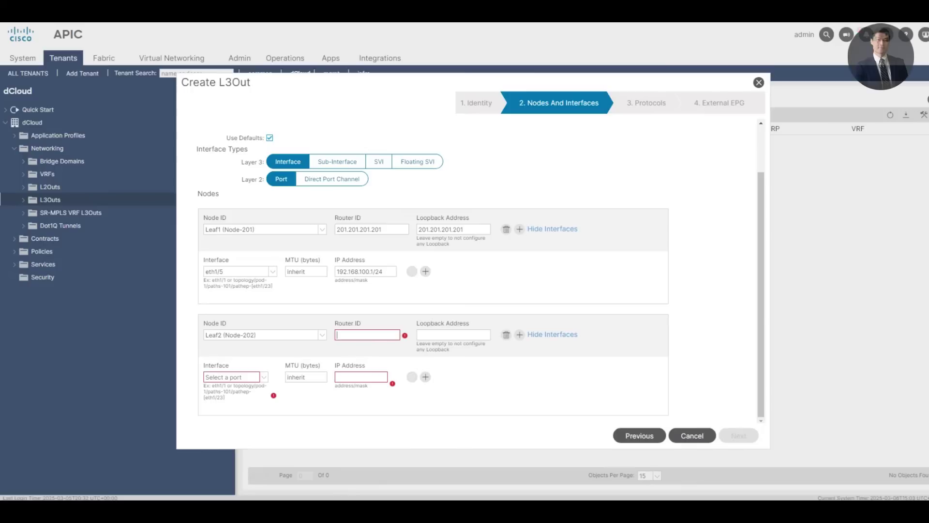
{"action": "left_click", "coordinate": [366, 335]}
{"action": "type", "text": "202.20"}
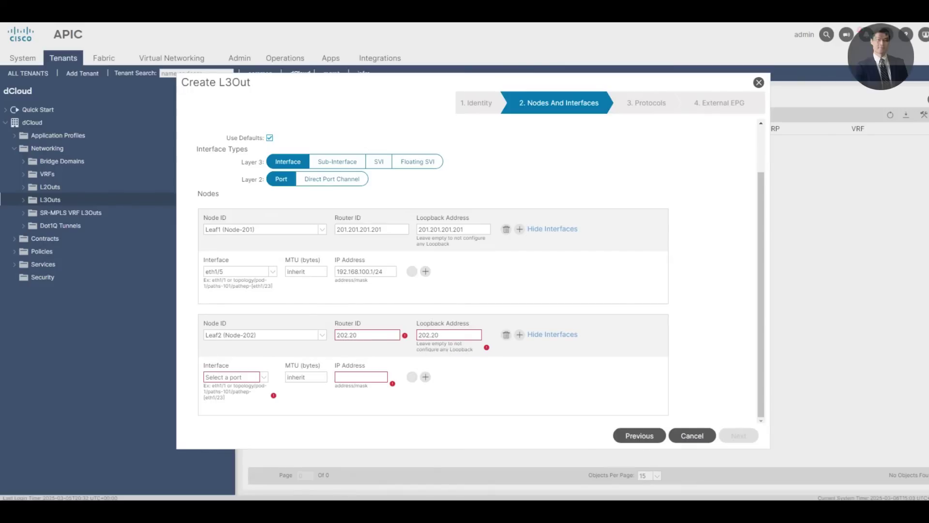
{"action": "type", "text": "2.202.202"}
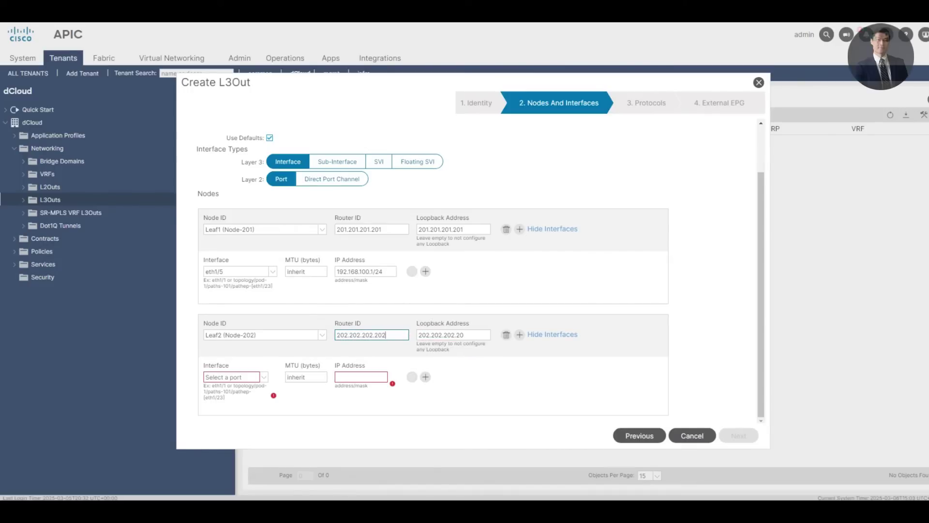
- Select interface eth1/5 for Leaf2, set its IP address to 192.168.100.2/24, and continue to the protocol associations
{"action": "left_click", "coordinate": [264, 377]}
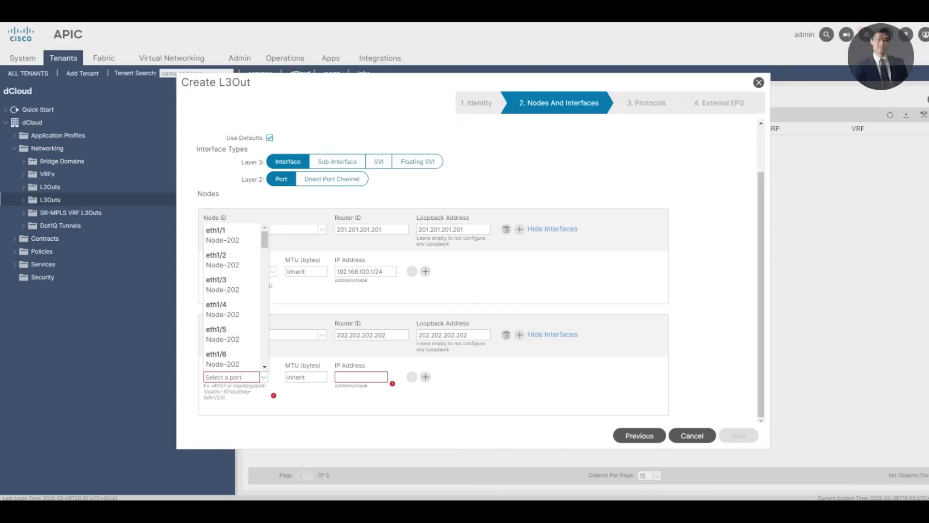
{"action": "left_click", "coordinate": [231, 334]}
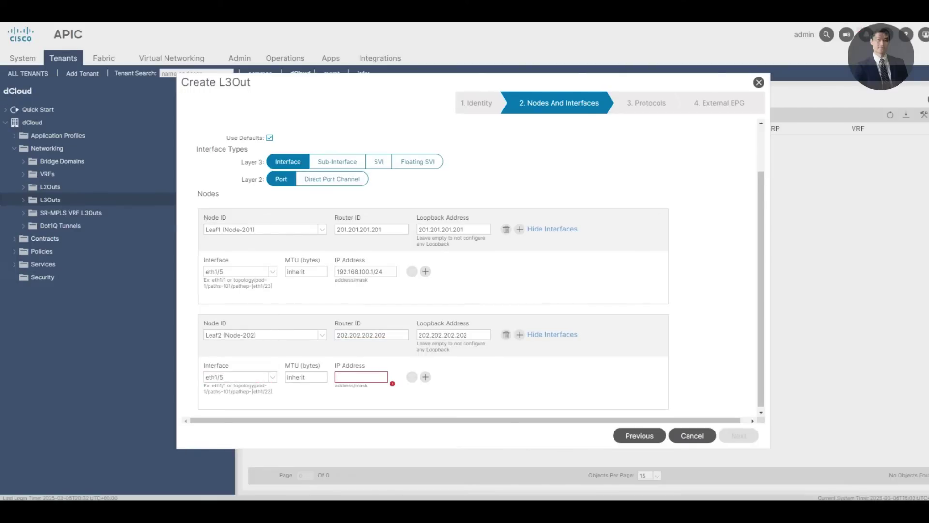
{"action": "type", "text": "192.168.100.2/24"}
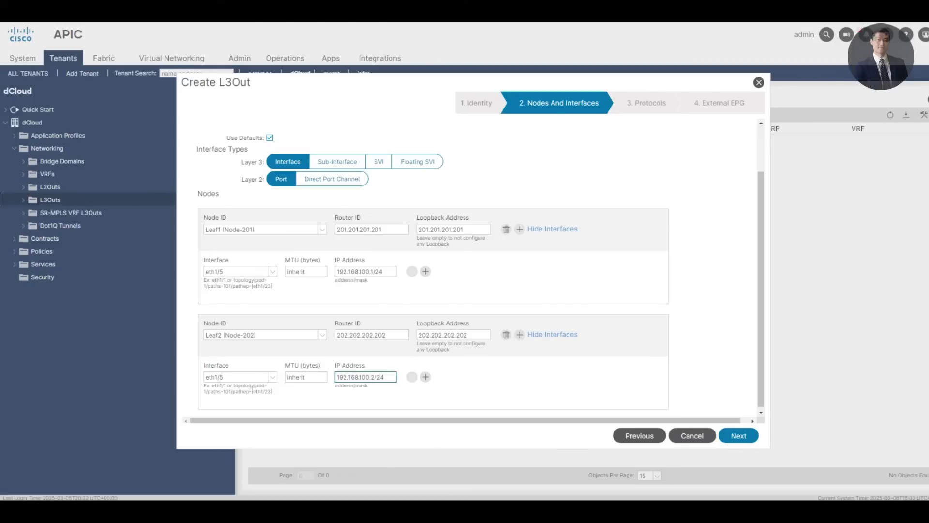
{"action": "scroll", "coordinate": [471, 269], "scroll_direction": "down", "scroll_amount": 1}
{"action": "left_click", "coordinate": [738, 435]}
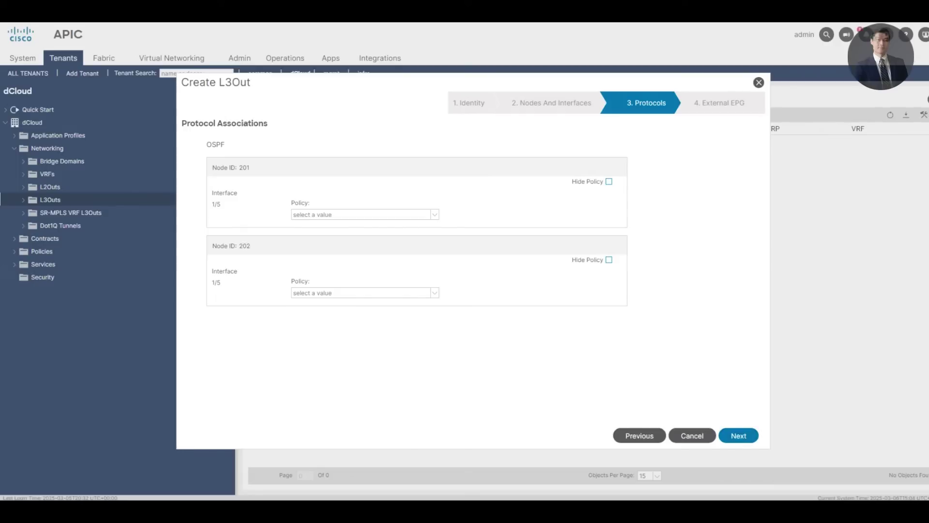
- Leave the OSPF interface policies of both nodes unselected and name the external EPG L3Out
{"action": "left_click", "coordinate": [738, 435]}
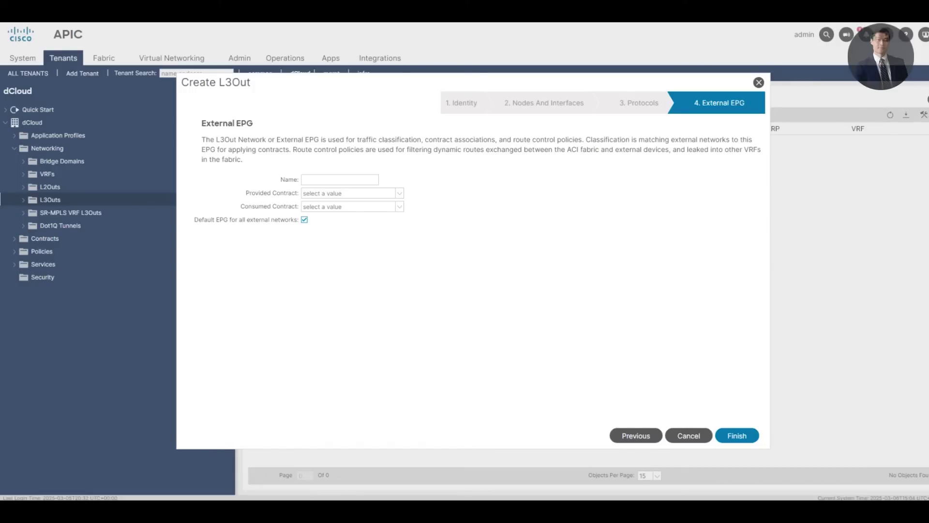
{"action": "left_click", "coordinate": [339, 179]}
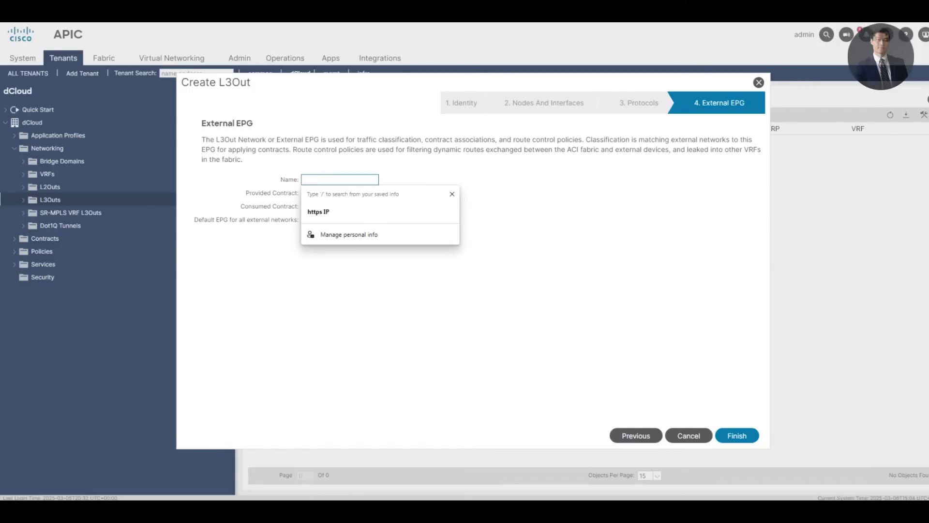
{"action": "type", "text": "L3"}
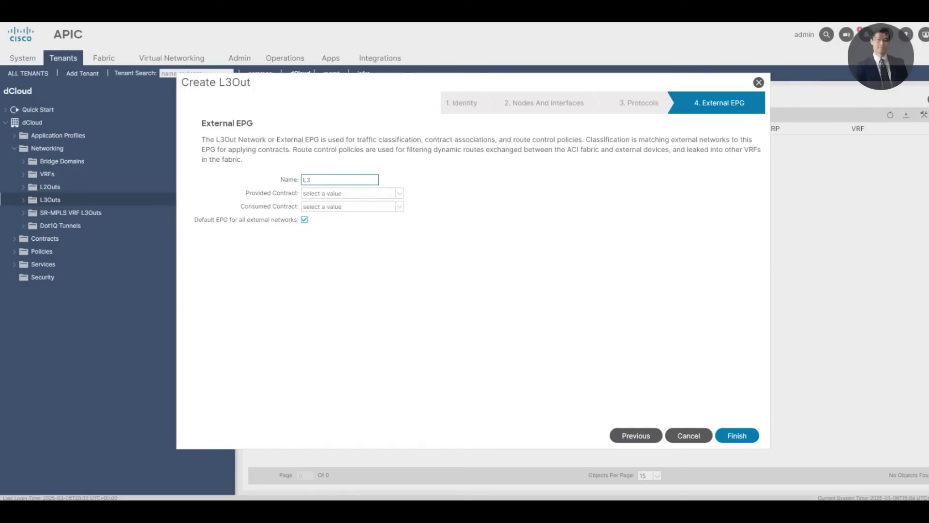
{"action": "type", "text": "Out"}
{"action": "key", "text": "ctrl+a"}
{"action": "key", "text": "Tab"}
- Start creating a new provided contract for the external EPG and name it Permit-to-L3Out
{"action": "left_click", "coordinate": [399, 193]}
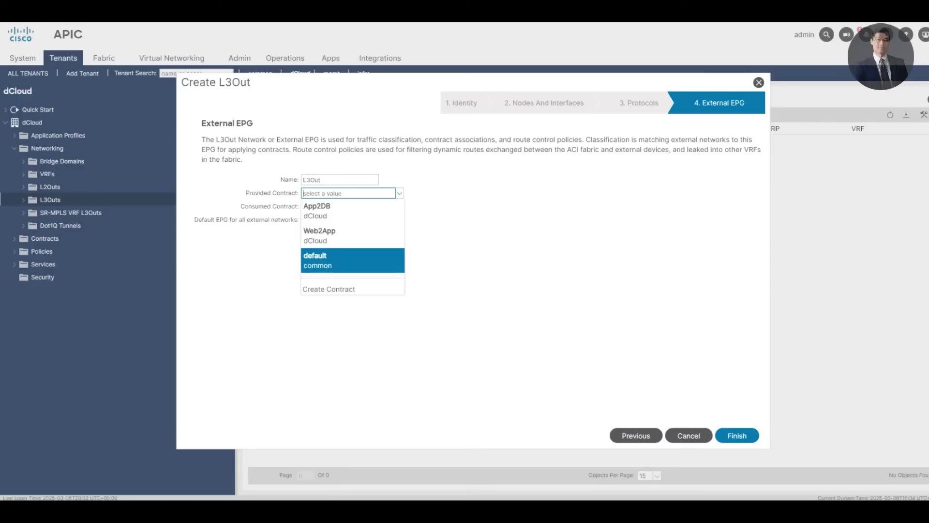
{"action": "key", "text": "Down"}
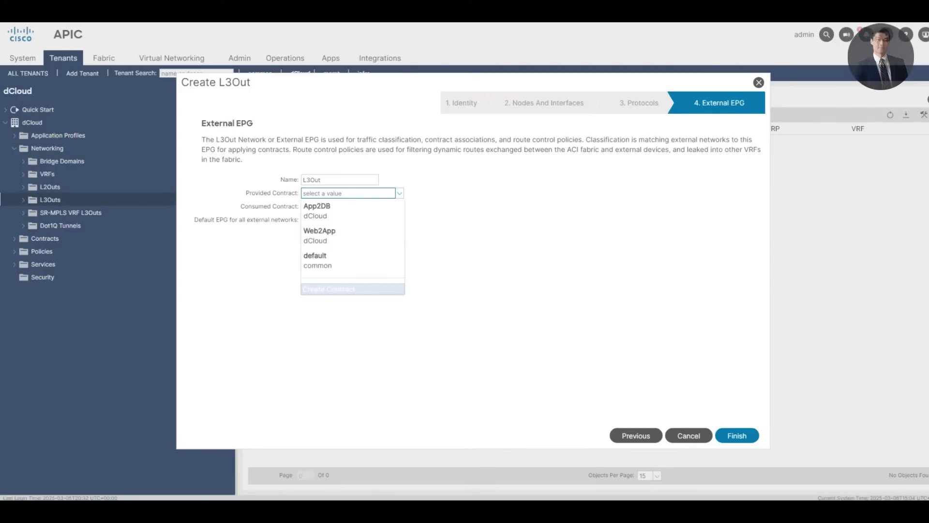
{"action": "key", "text": "Return"}
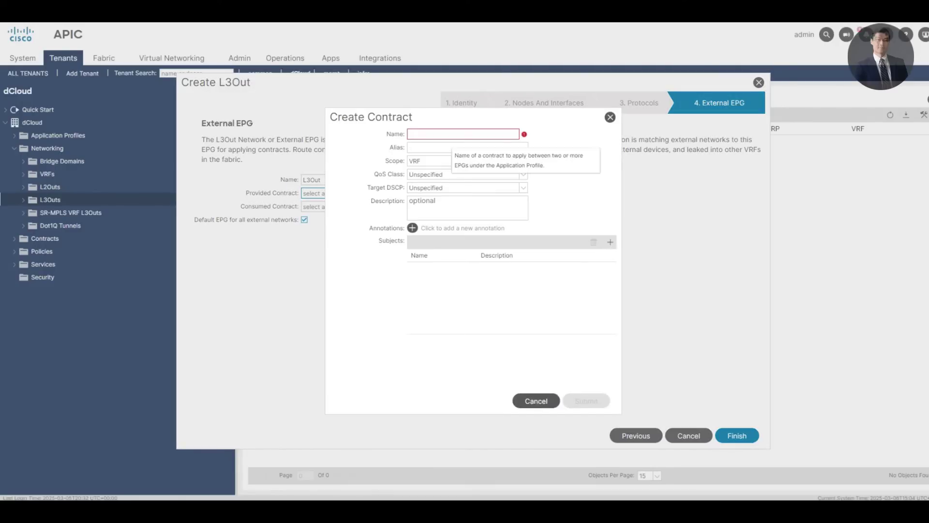
{"action": "left_click", "coordinate": [443, 134]}
{"action": "type", "text": "Pe"}
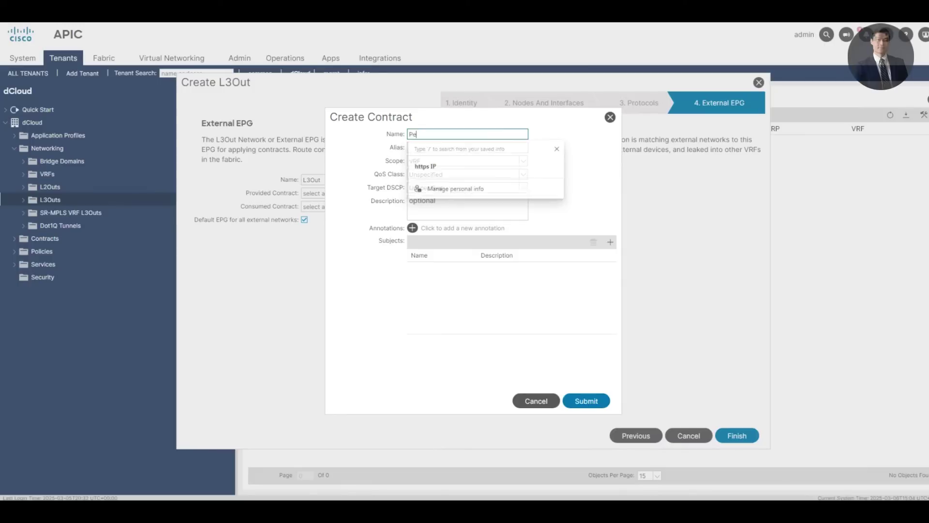
{"action": "type", "text": "rmit-t"}
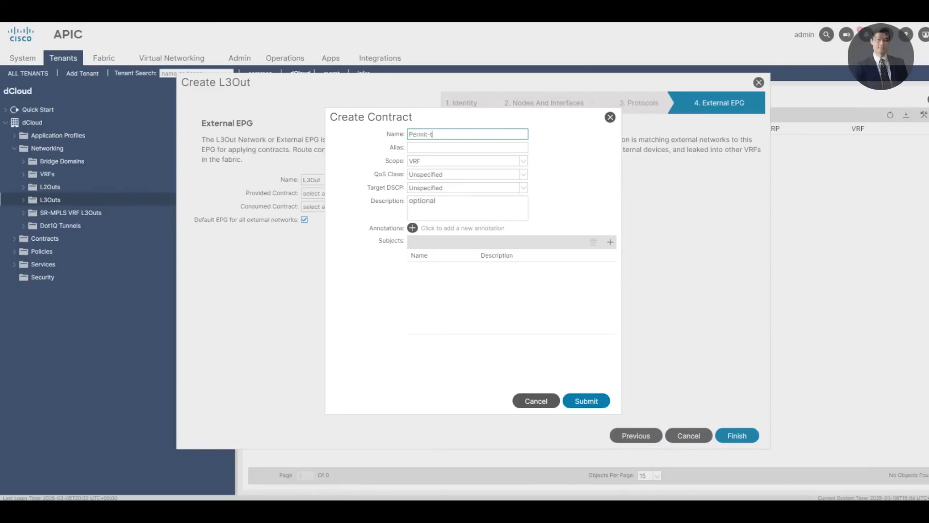
{"action": "type", "text": "o-L3Out"}
- Add a subject named permit-to-L3Out to the new contract
{"action": "left_click", "coordinate": [609, 242]}
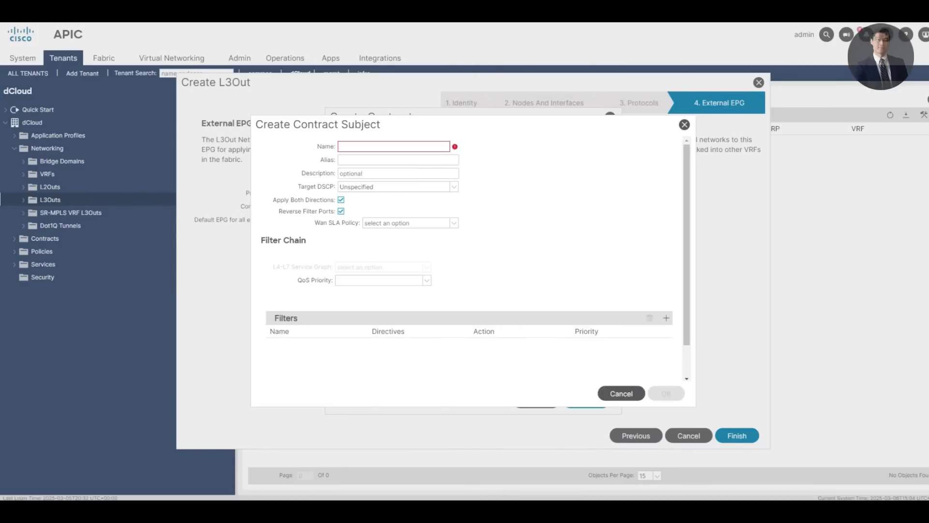
{"action": "left_click", "coordinate": [393, 146]}
{"action": "type", "text": "Pe"}
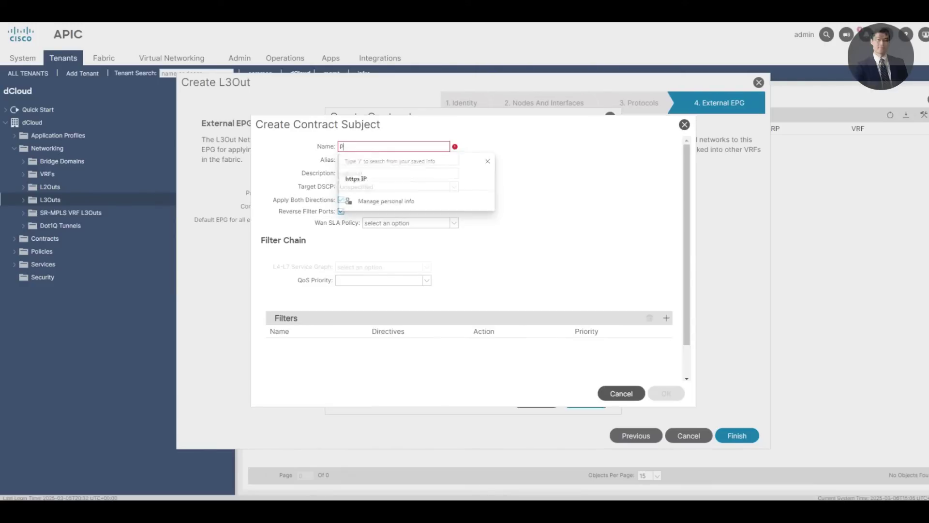
{"action": "key", "text": "BackSpace"}
{"action": "key", "text": "BackSpace"}
{"action": "type", "text": "permit"}
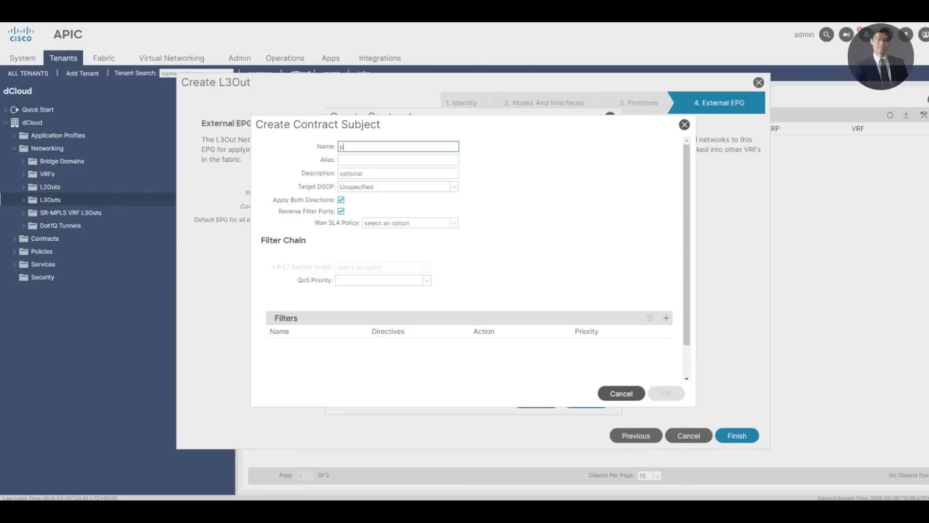
{"action": "type", "text": "-"}
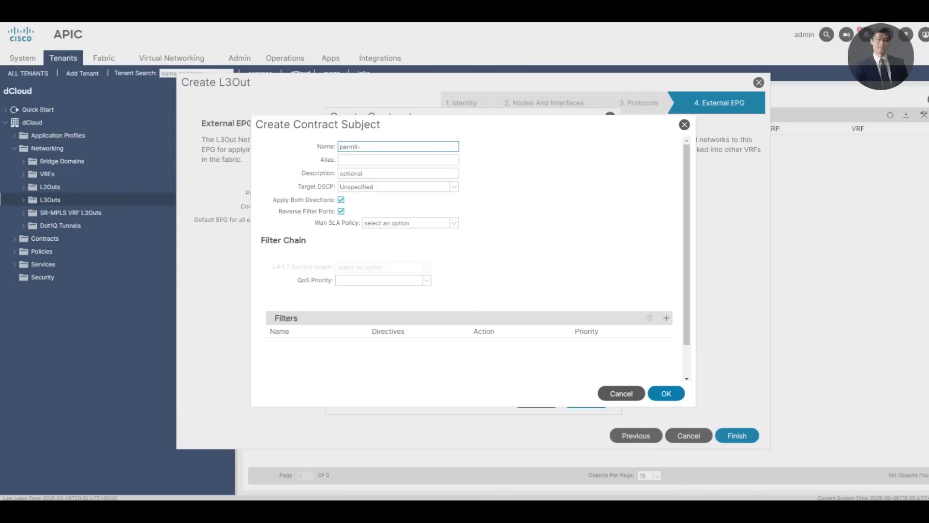
{"action": "type", "text": "to-L3Out"}
- Add the icmp filter from tenant common to the contract subject with the Permit action
{"action": "left_click", "coordinate": [666, 318]}
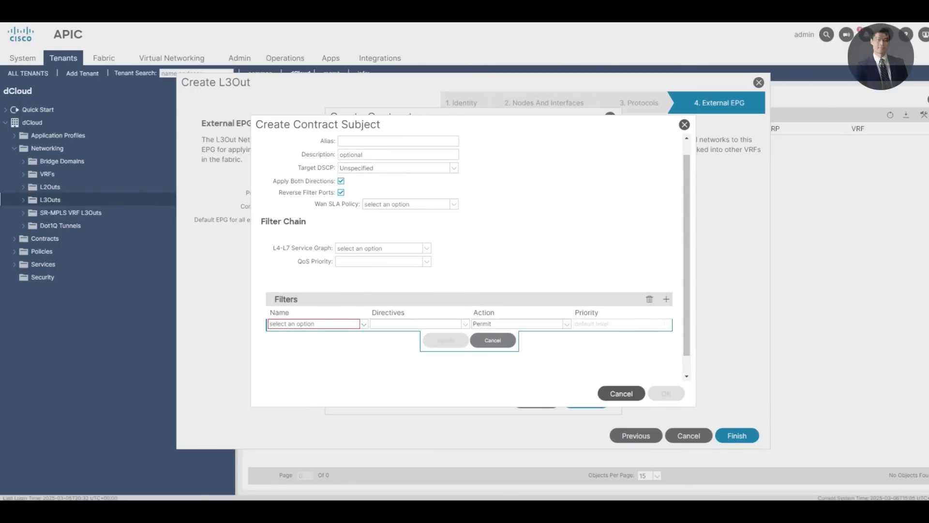
{"action": "left_click", "coordinate": [314, 324]}
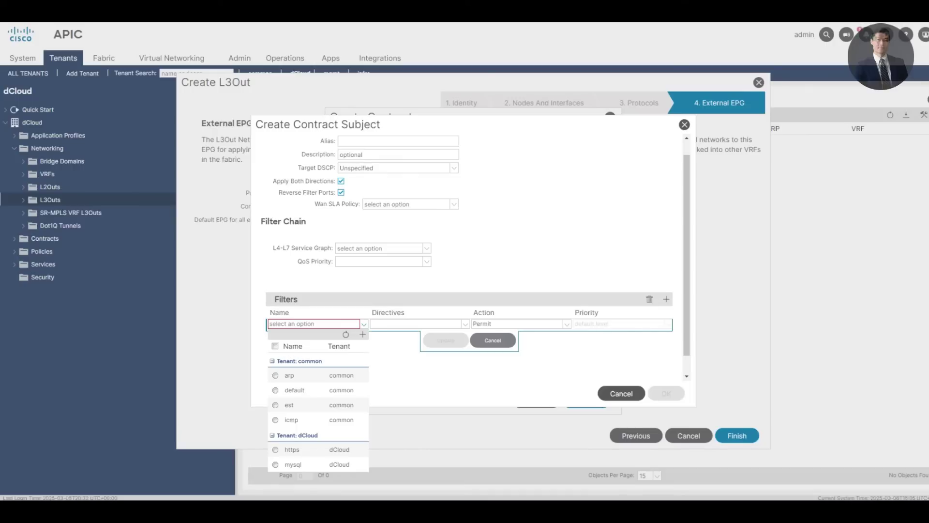
{"action": "left_click", "coordinate": [292, 419]}
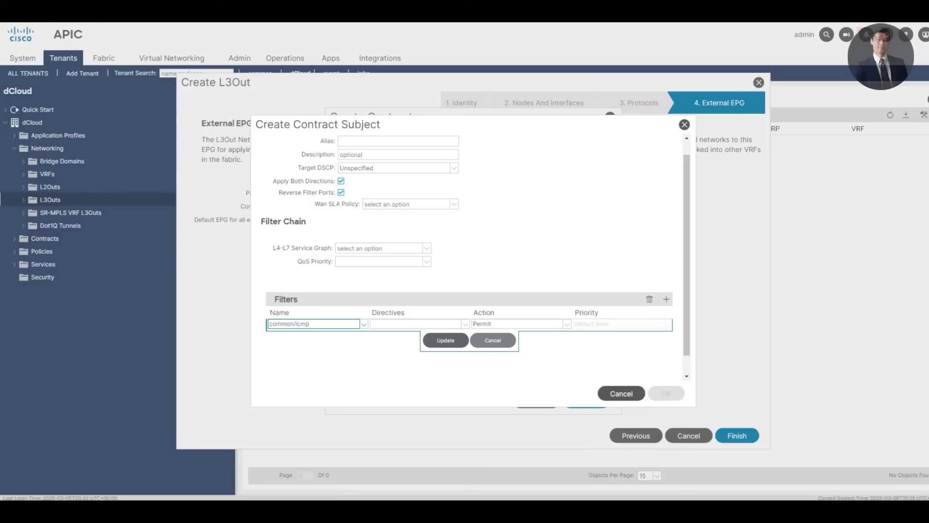
{"action": "left_click", "coordinate": [445, 340]}
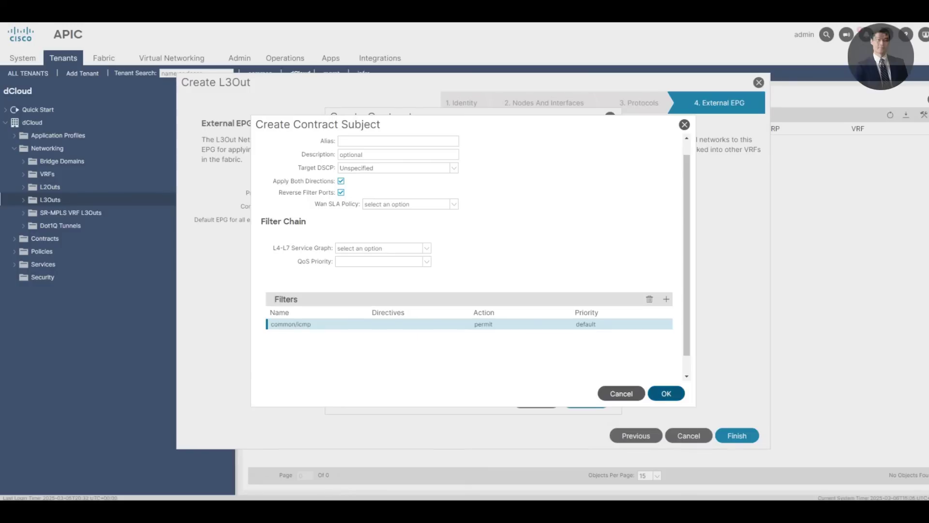
- Confirm the subject, submit the contract as the external EPG's provided contract, and finish creating the L3Out
{"action": "left_click", "coordinate": [667, 394]}
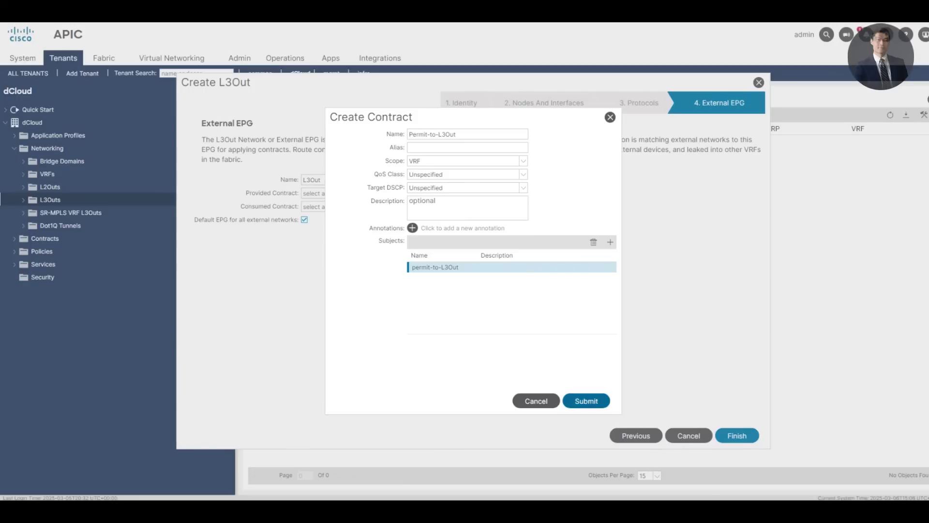
{"action": "left_click", "coordinate": [586, 401]}
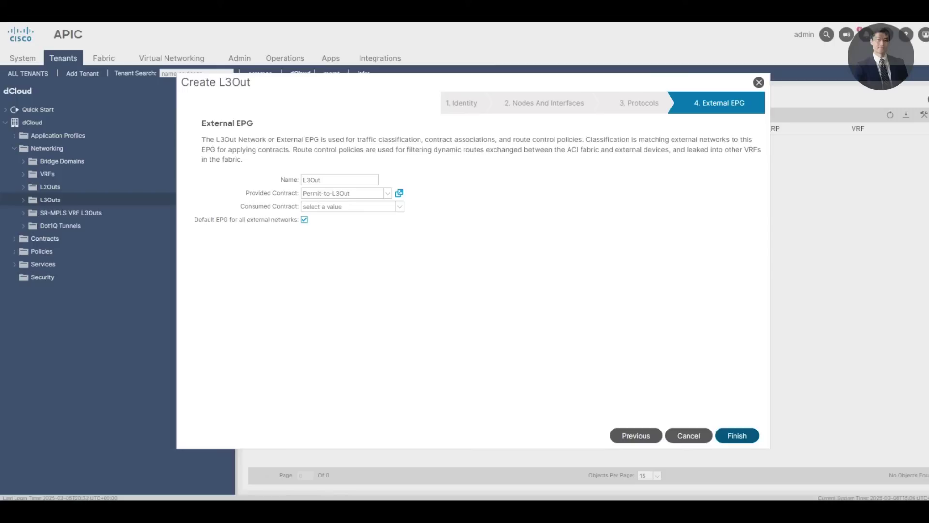
{"action": "left_click", "coordinate": [737, 435]}
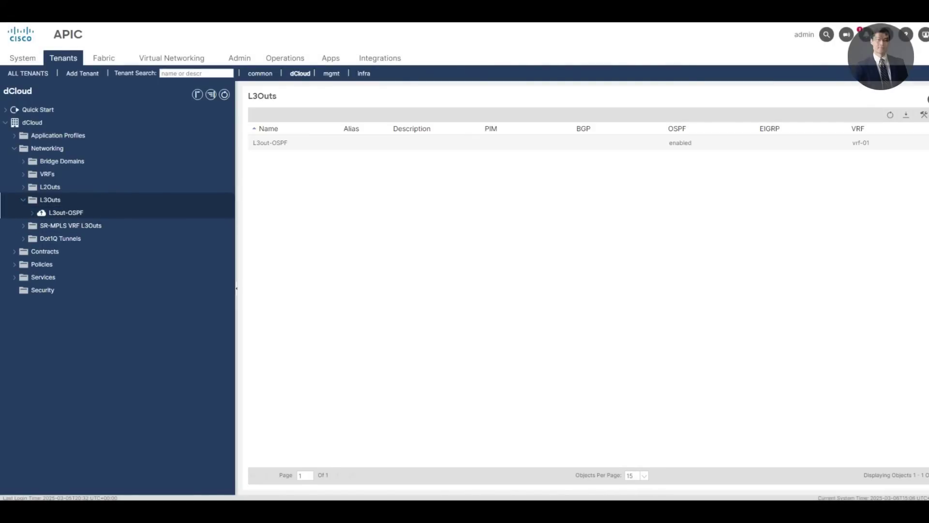
- Review the contracts and general properties of the external EPG L3Out under L3out-OSPF
{"action": "left_click", "coordinate": [32, 213]}
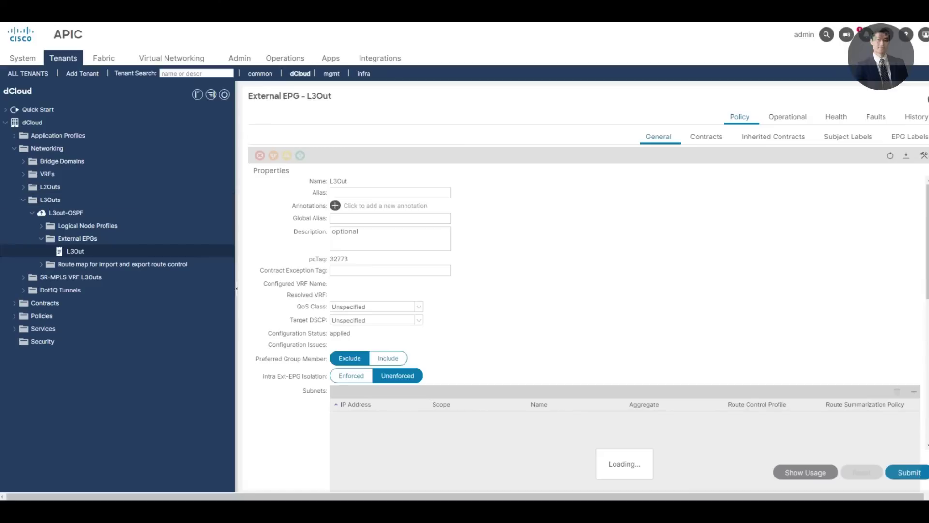
{"action": "left_click", "coordinate": [706, 136]}
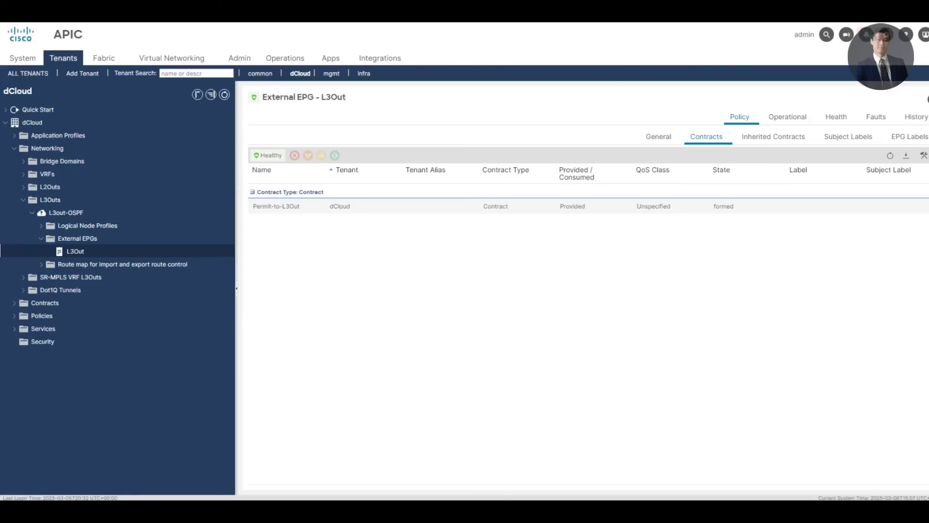
{"action": "left_click", "coordinate": [658, 137]}
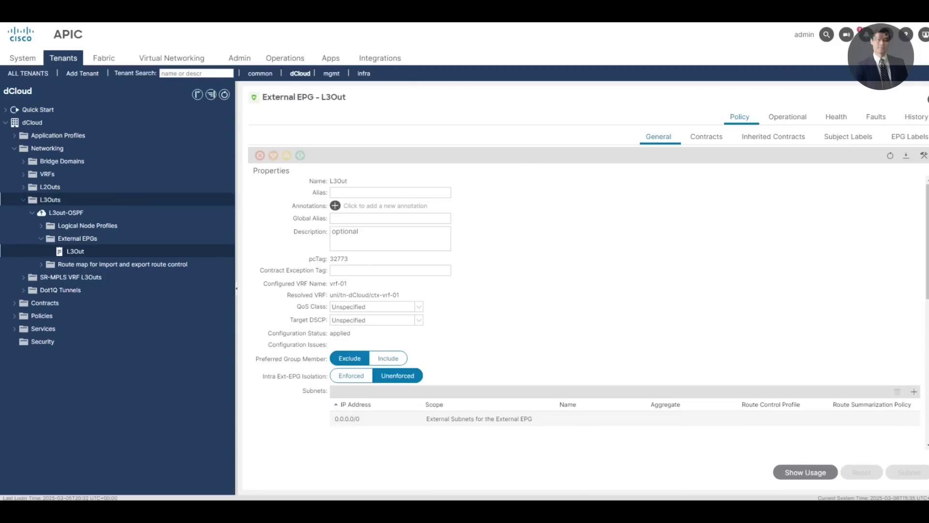
- Set subnet 192.168.20.1/24 of bridge domain 192.168.20.0_24 to Advertised Externally and submit the changes
{"action": "left_click", "coordinate": [23, 199]}
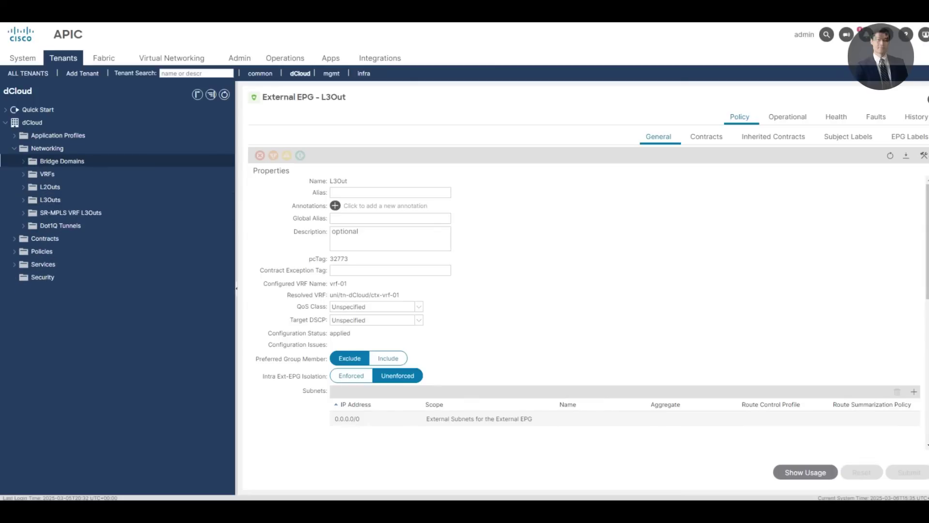
{"action": "left_click", "coordinate": [24, 161]}
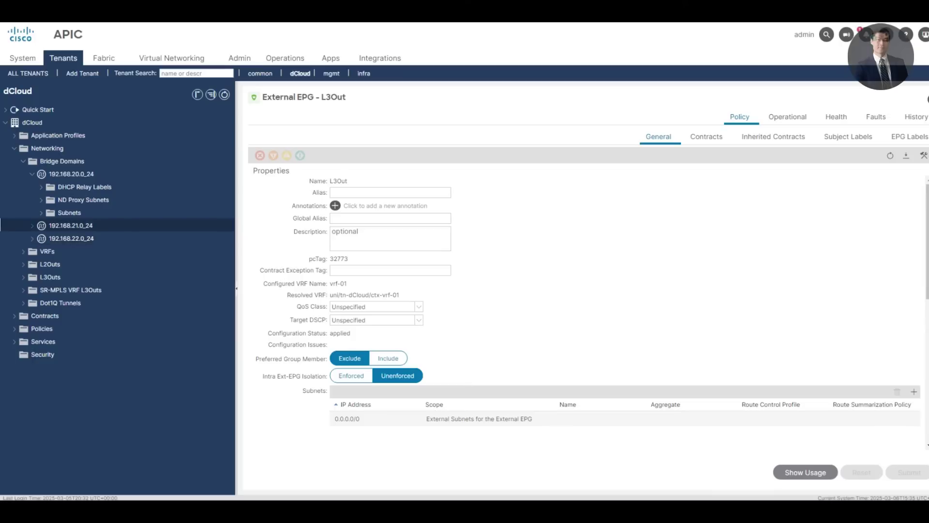
{"action": "left_click", "coordinate": [41, 213]}
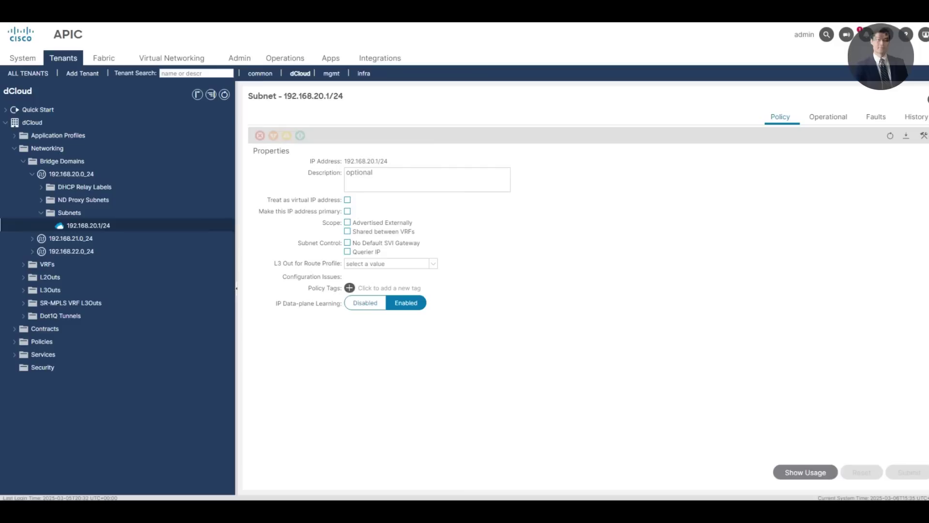
{"action": "left_click", "coordinate": [347, 222]}
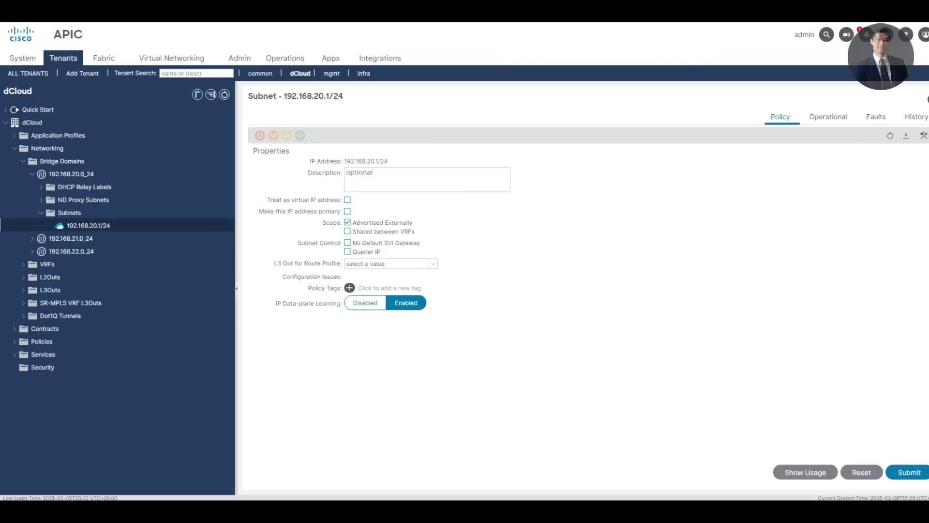
{"action": "left_click", "coordinate": [909, 472]}
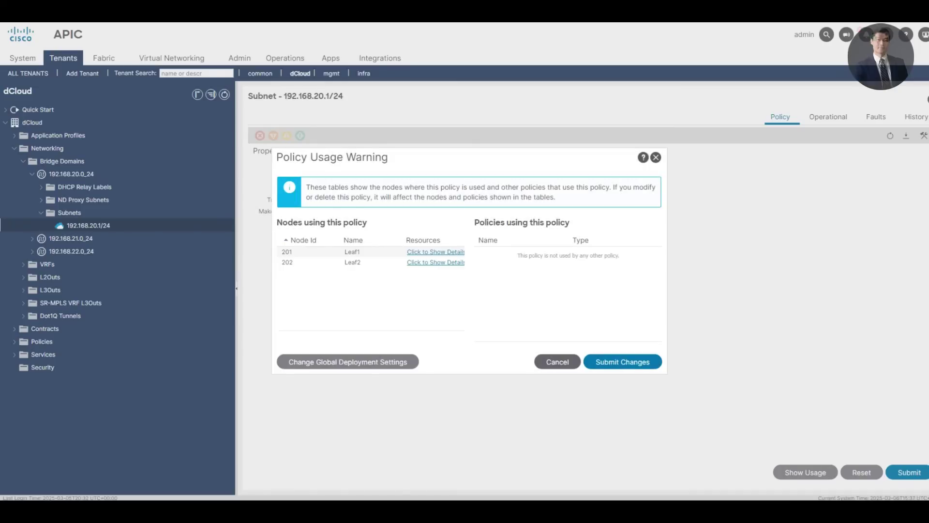
{"action": "left_click", "coordinate": [623, 362]}
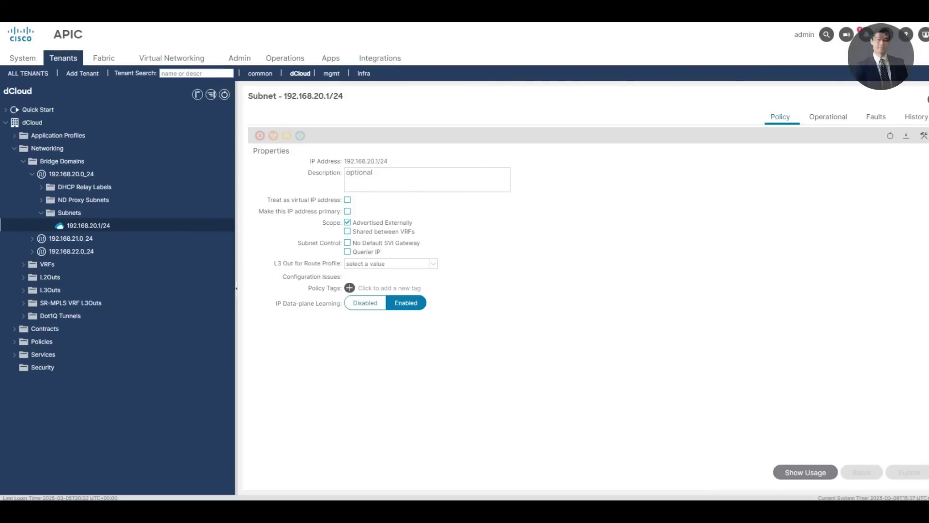
{"action": "left_click", "coordinate": [433, 263]}
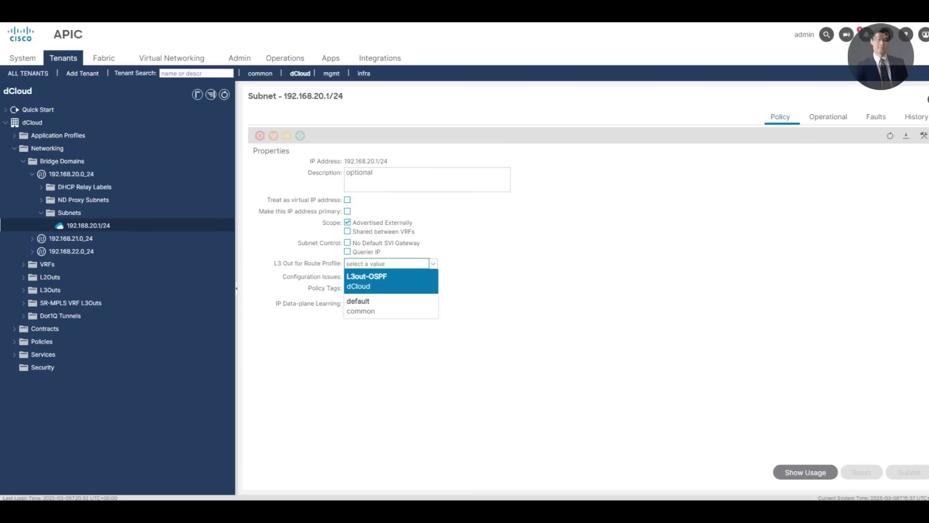
{"action": "left_click", "coordinate": [391, 280]}
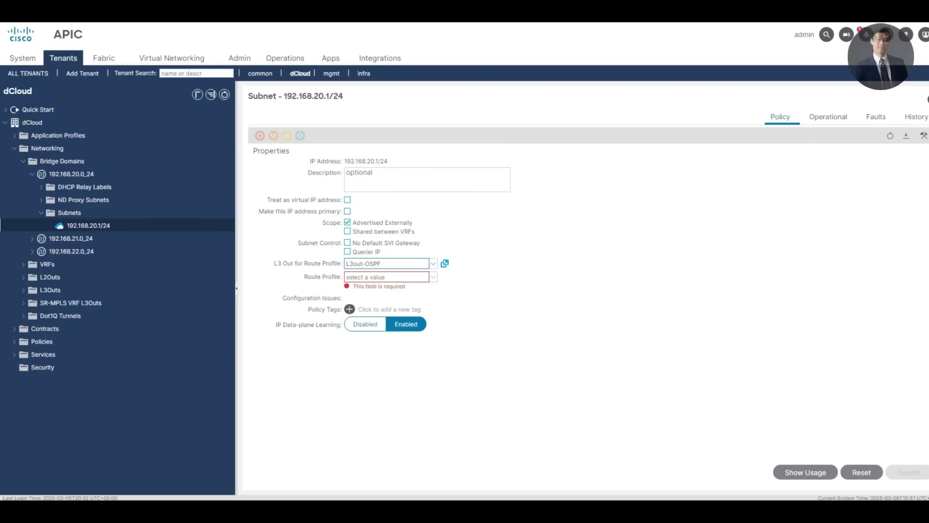
{"action": "left_click", "coordinate": [433, 264]}
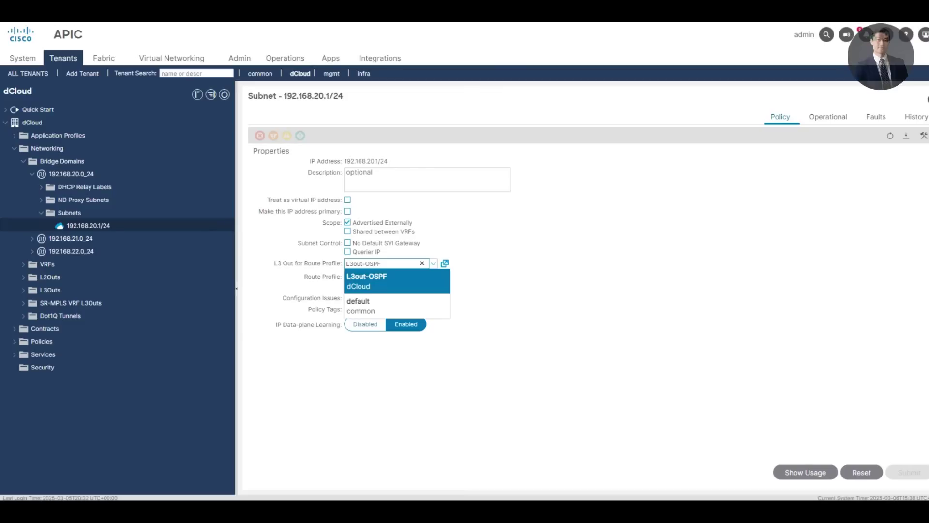
{"action": "left_click", "coordinate": [421, 263]}
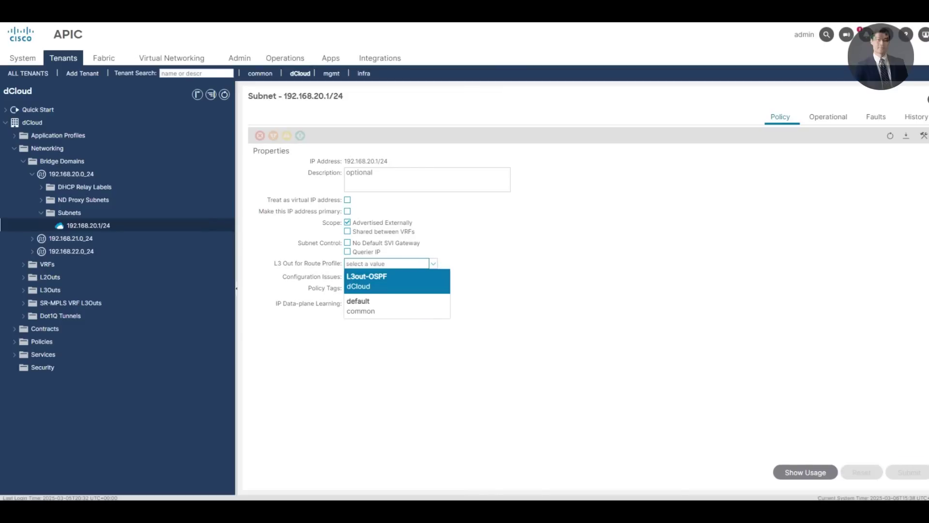
{"action": "key", "text": "Escape"}
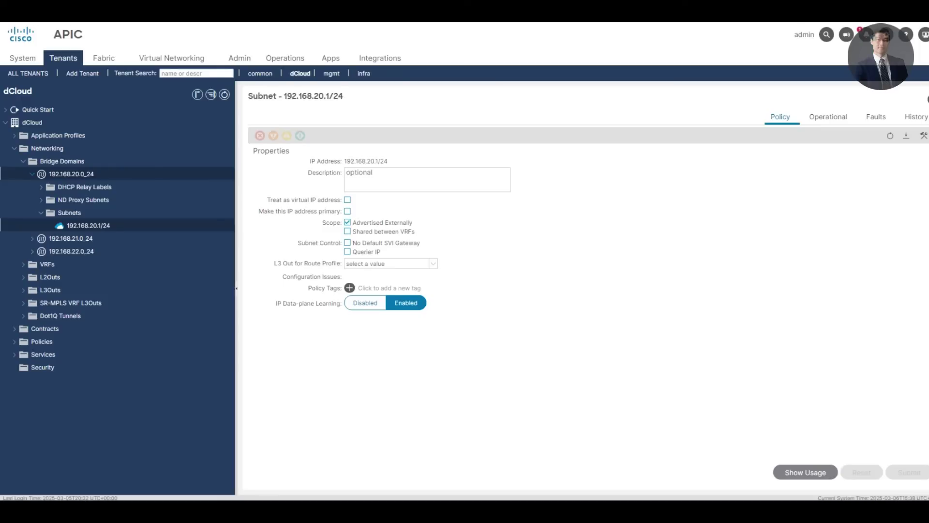
- Associate L3Out L3out-OSPF with bridge domain 192.168.20.0_24 in its L3 configuration
{"action": "left_click", "coordinate": [72, 173]}
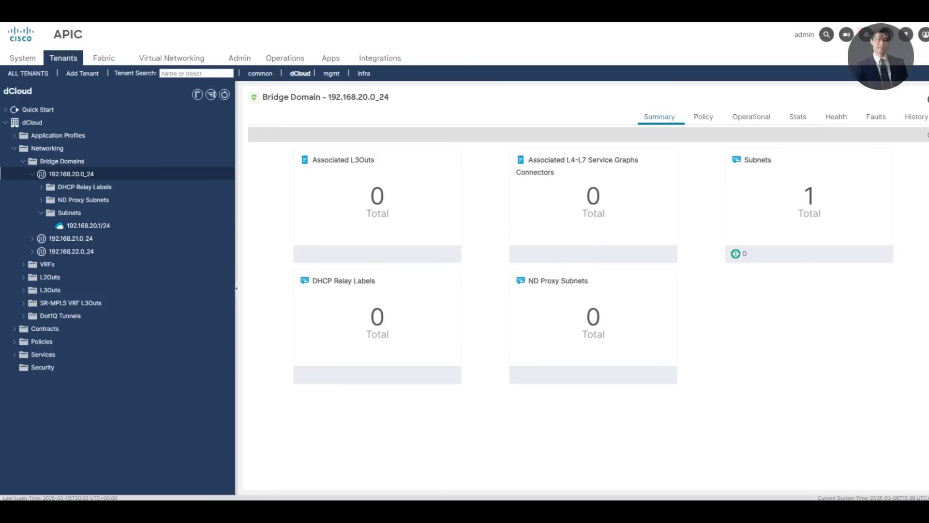
{"action": "left_click", "coordinate": [704, 117]}
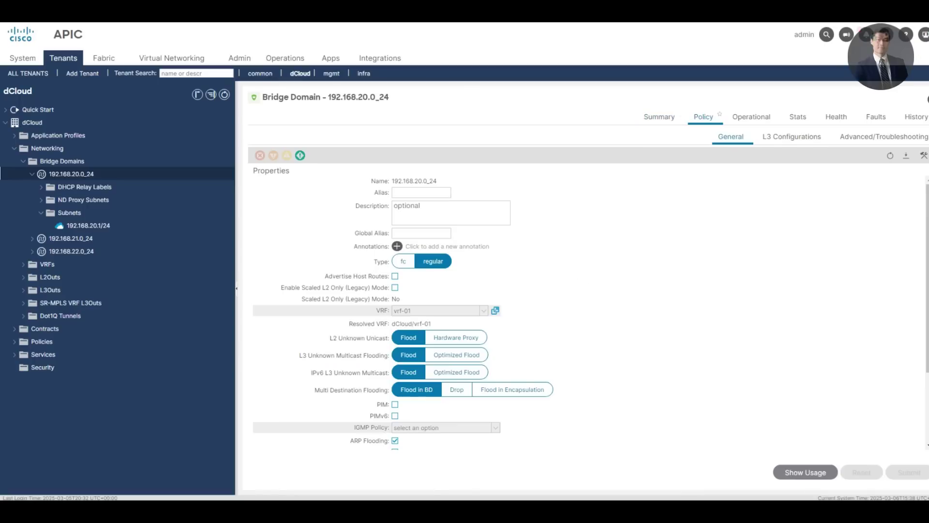
{"action": "scroll", "coordinate": [589, 313], "scroll_direction": "down", "scroll_amount": 1}
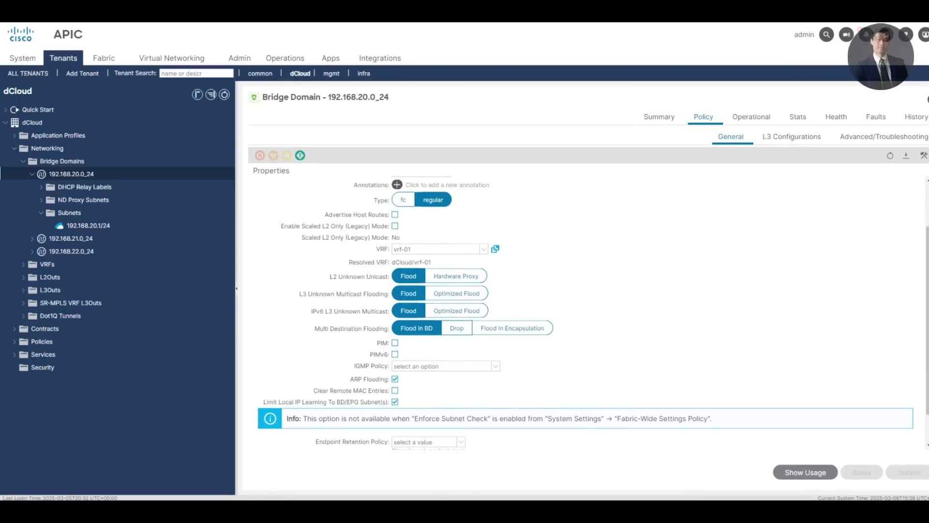
{"action": "scroll", "coordinate": [586, 312], "scroll_direction": "down", "scroll_amount": 1}
{"action": "scroll", "coordinate": [586, 312], "scroll_direction": "up", "scroll_amount": 2}
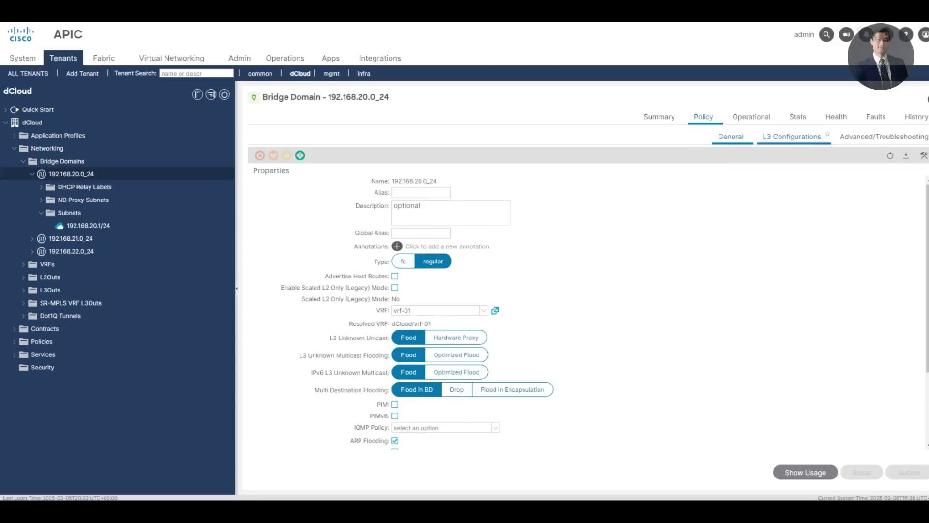
{"action": "left_click", "coordinate": [791, 136]}
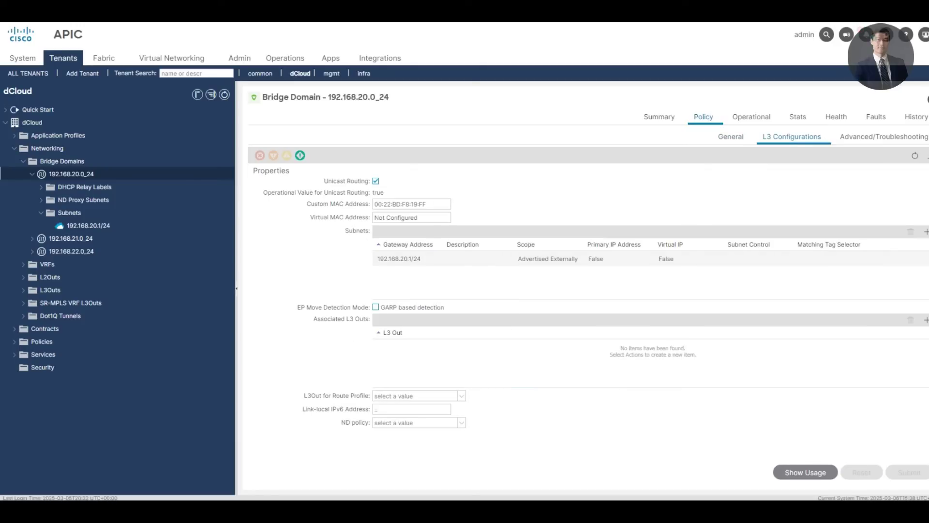
{"action": "left_click", "coordinate": [925, 320]}
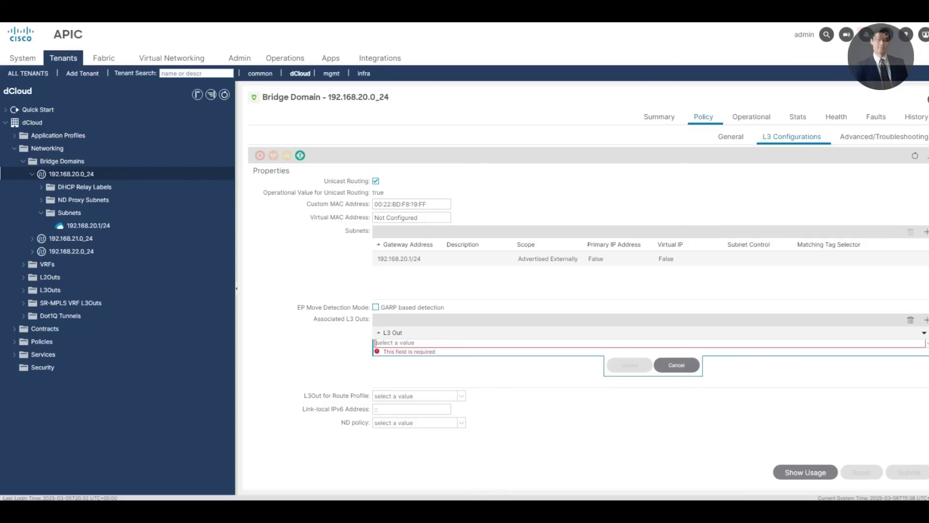
{"action": "left_click", "coordinate": [925, 332]}
{"action": "left_click", "coordinate": [926, 343]}
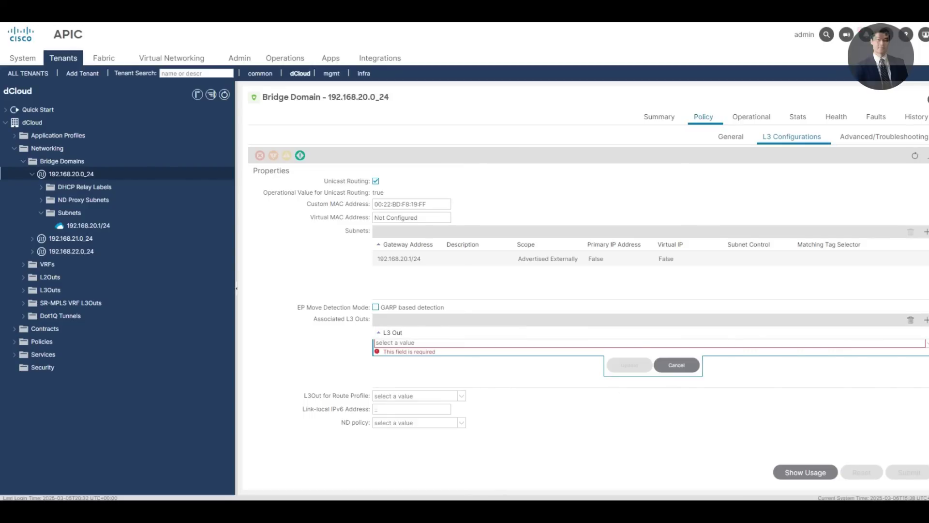
{"action": "left_click", "coordinate": [927, 342]}
{"action": "key", "text": "Return"}
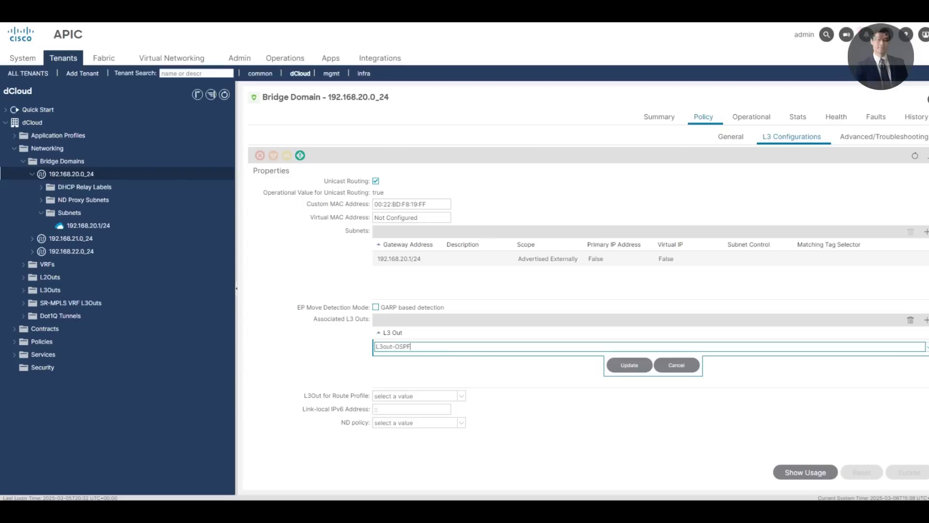
{"action": "left_click", "coordinate": [629, 365]}
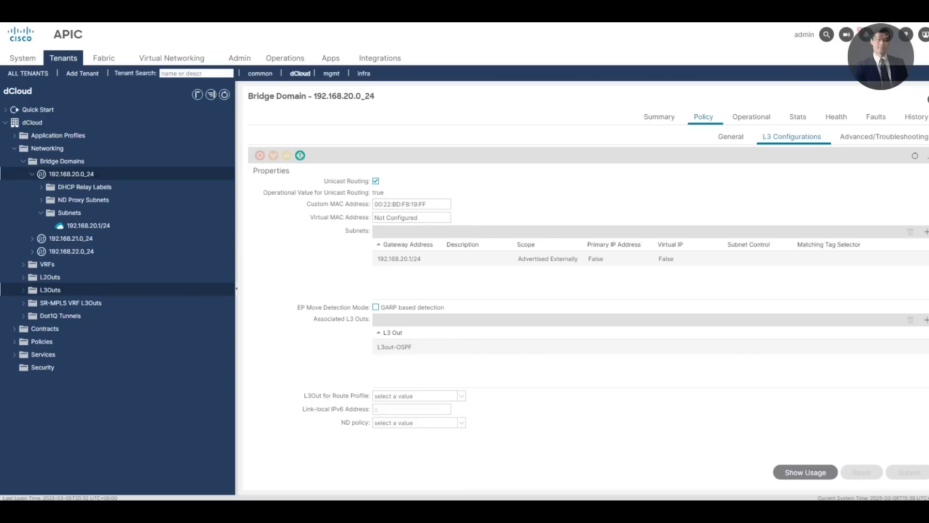
- Review the scope of subnet 192.168.20.1/24 and the L3 configuration of bridge domain 192.168.20.0_24
{"action": "left_click", "coordinate": [88, 226]}
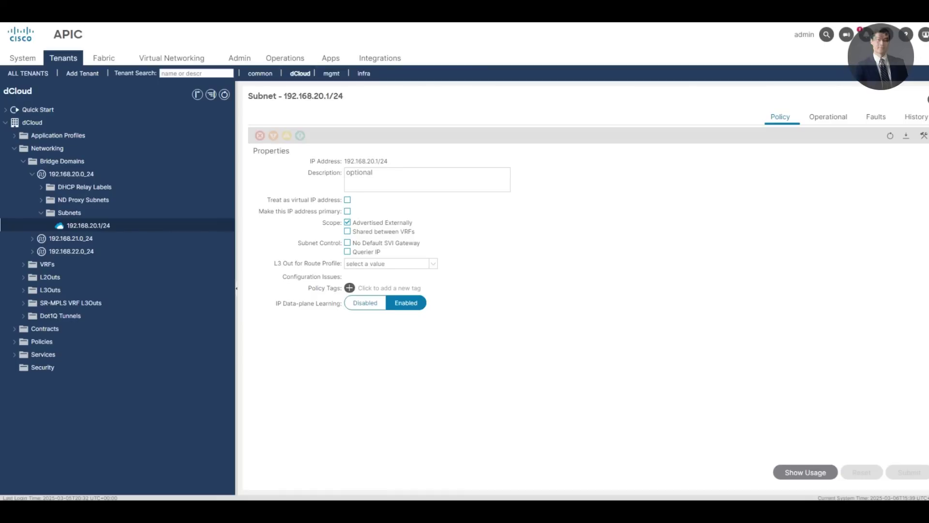
{"action": "left_click", "coordinate": [71, 174]}
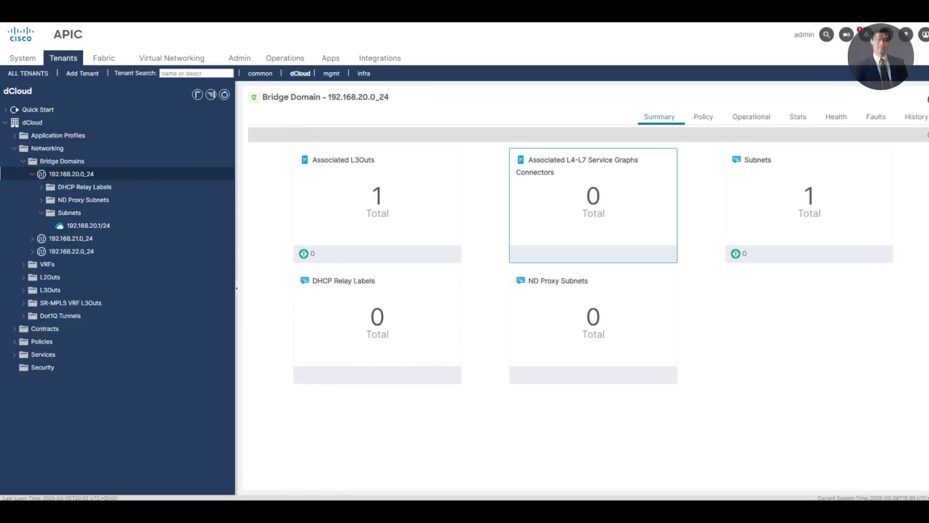
{"action": "left_click", "coordinate": [702, 117]}
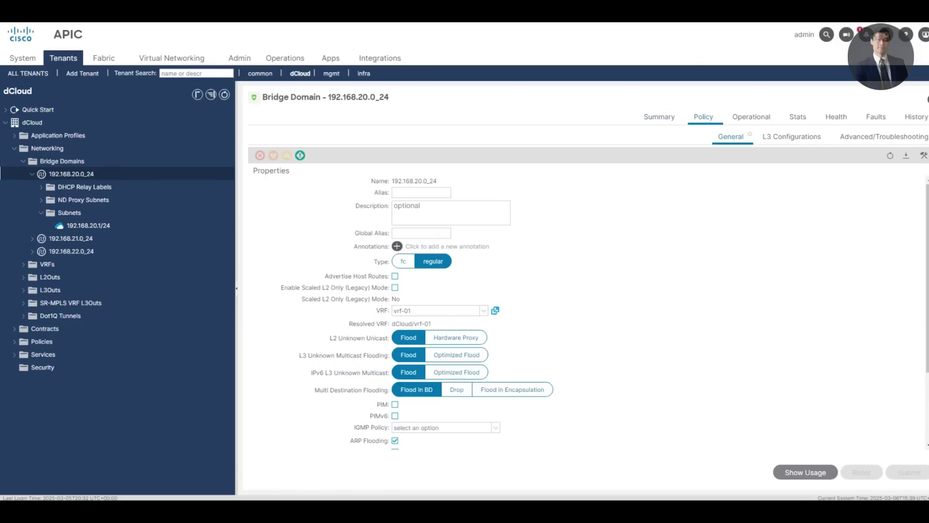
{"action": "left_click", "coordinate": [791, 136]}
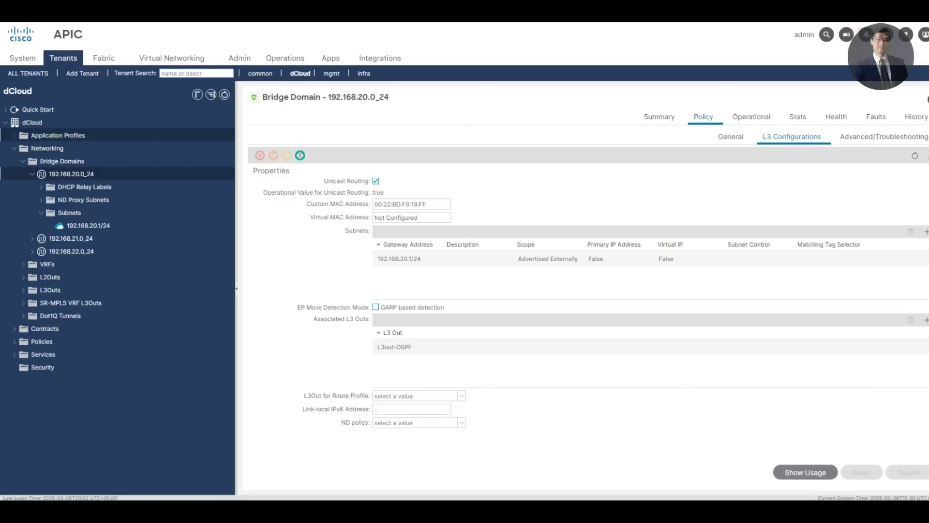
- Add Permit-to-L3Out as a consumed contract of application EPG 20-Web under MyApp and submit it
{"action": "left_click", "coordinate": [14, 135]}
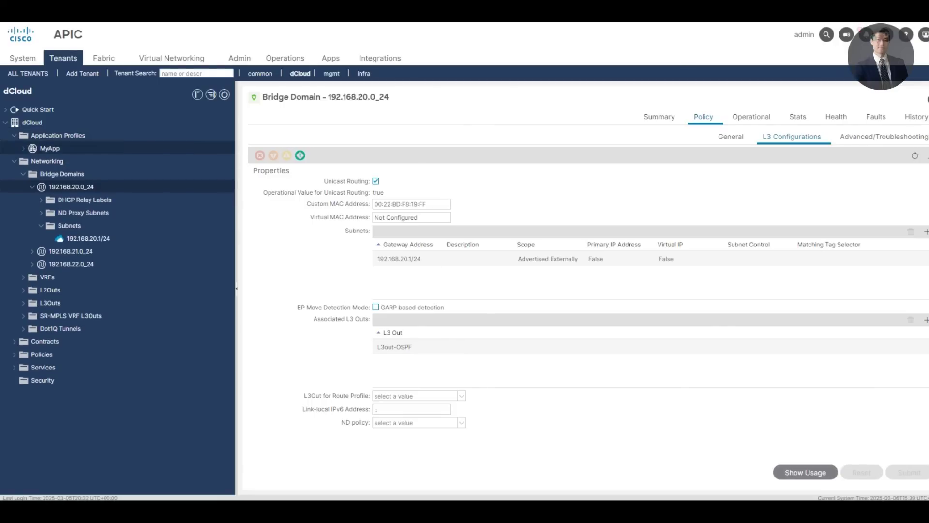
{"action": "left_click", "coordinate": [23, 148]}
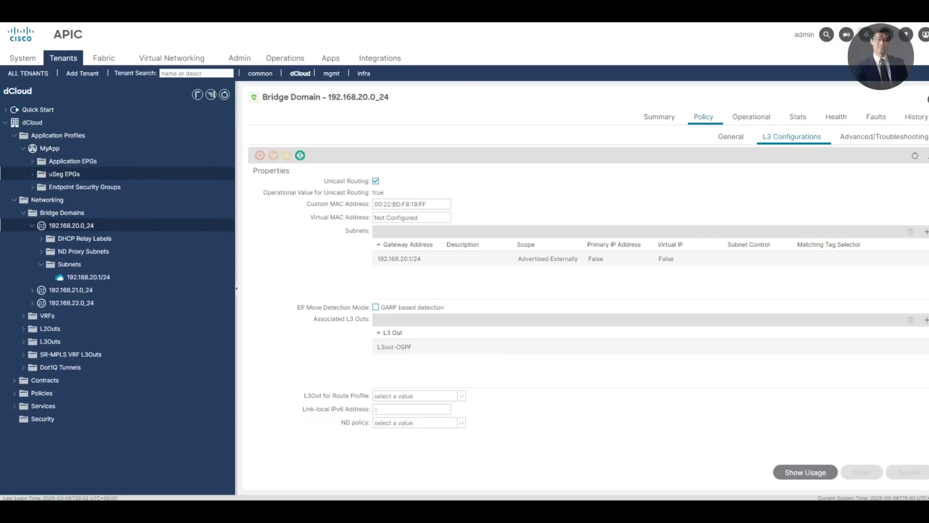
{"action": "left_click", "coordinate": [32, 160]}
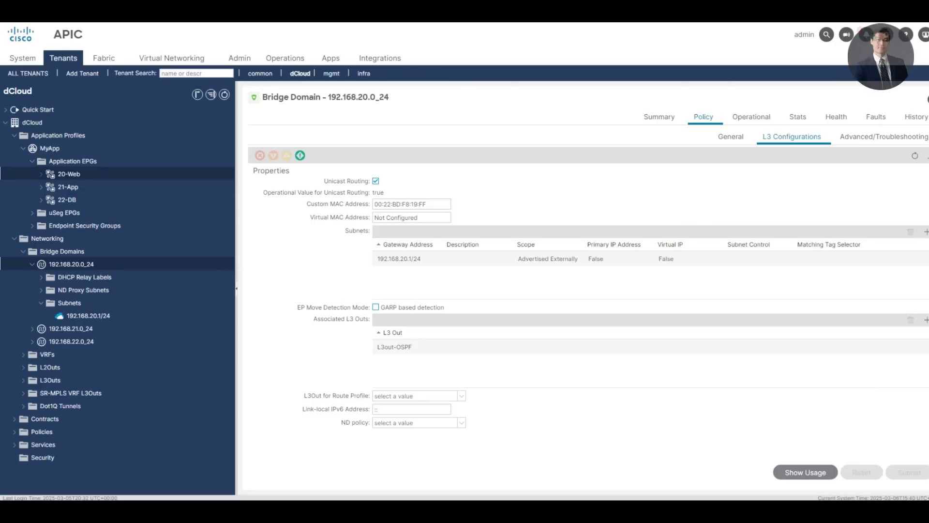
{"action": "right_click", "coordinate": [70, 174]}
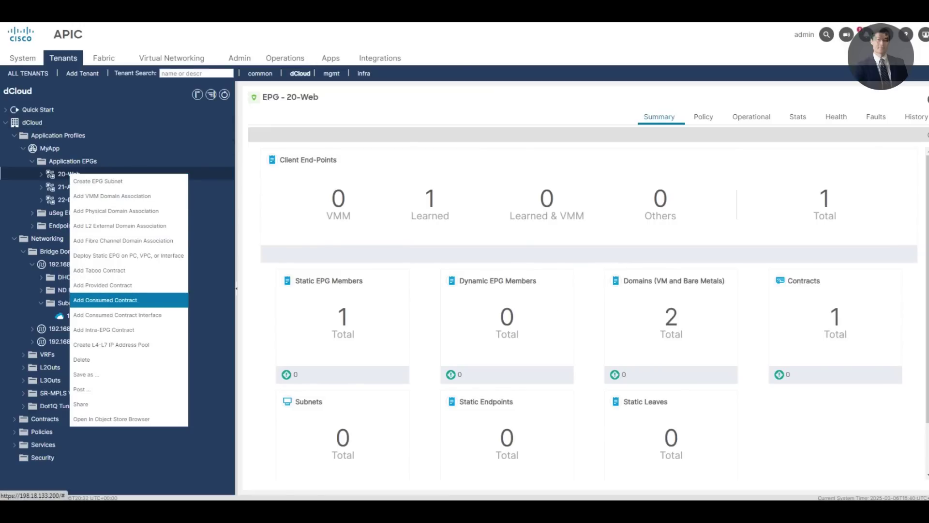
{"action": "left_click", "coordinate": [105, 300]}
{"action": "left_click", "coordinate": [514, 218]}
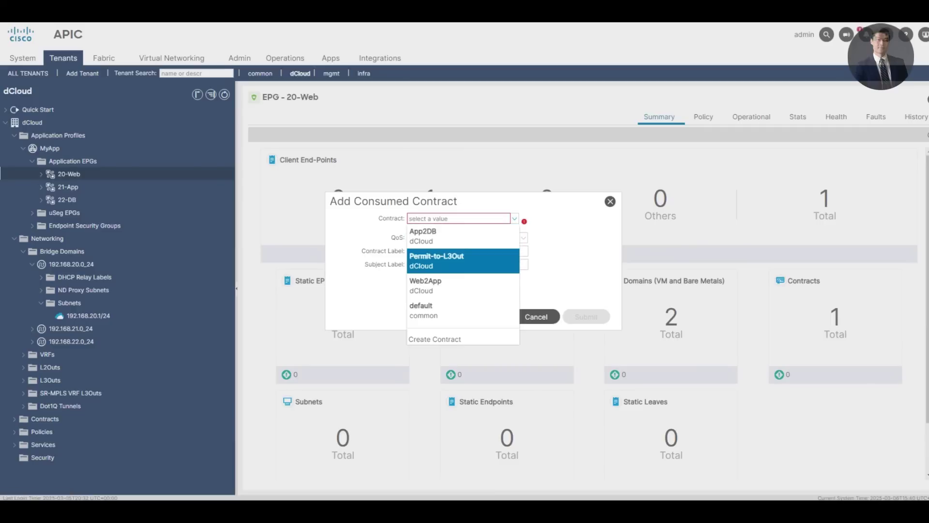
{"action": "key", "text": "Return"}
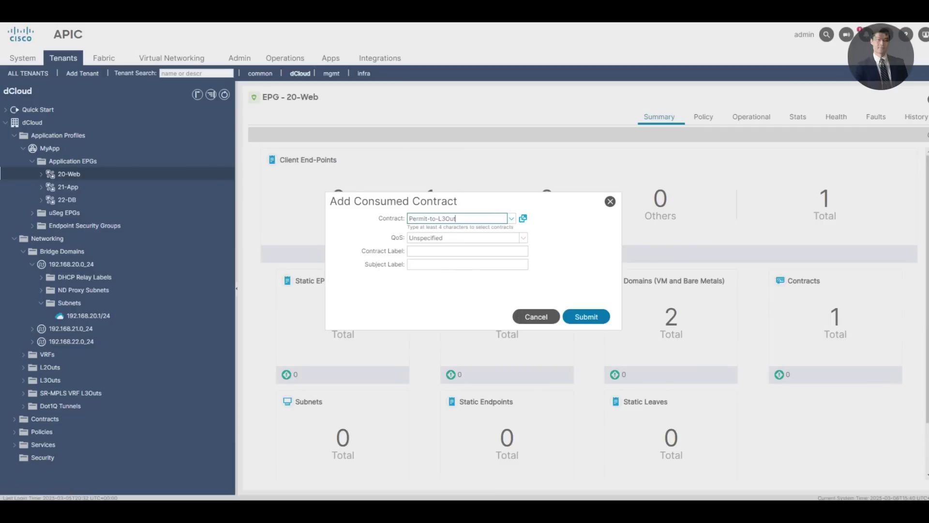
{"action": "left_click", "coordinate": [586, 317]}
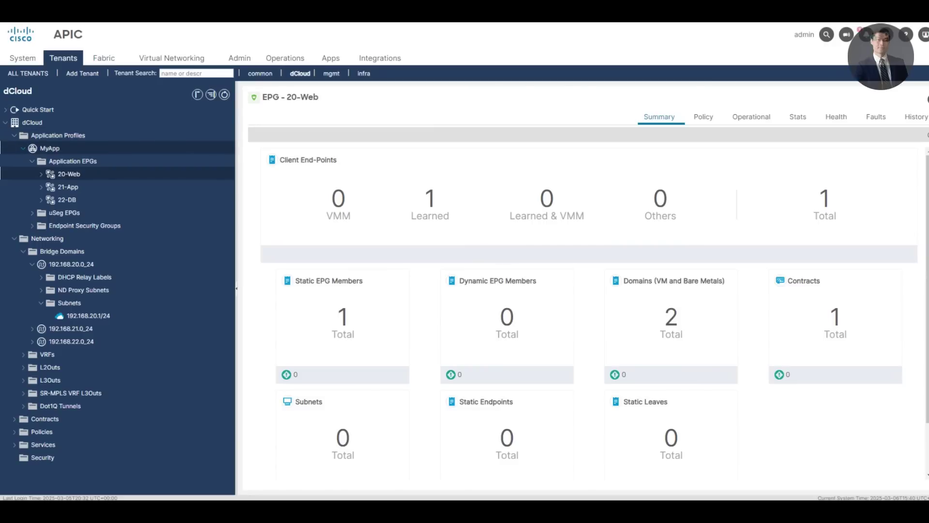
- In the MyApp topology, move the Permit-to-L3Out contract left of Web2App and the L3Out node left of 20-Web
{"action": "left_click", "coordinate": [49, 148]}
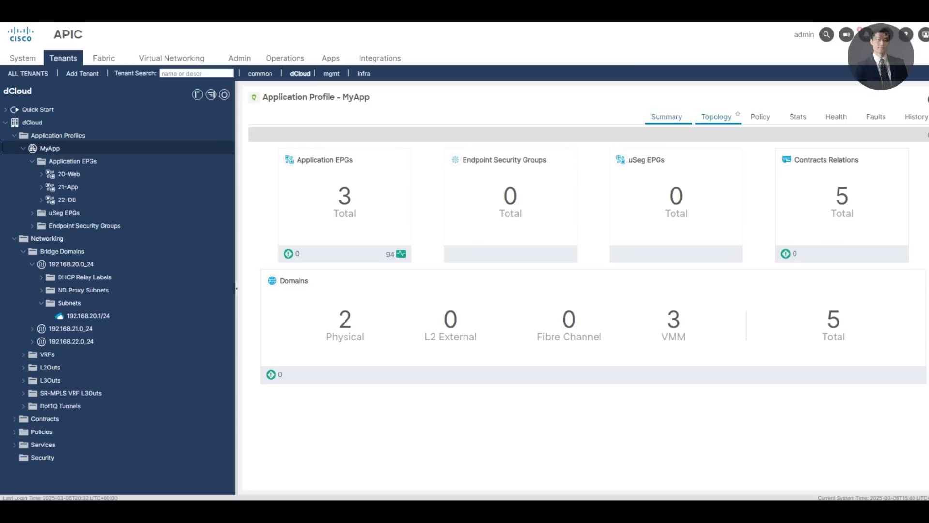
{"action": "left_click", "coordinate": [716, 117]}
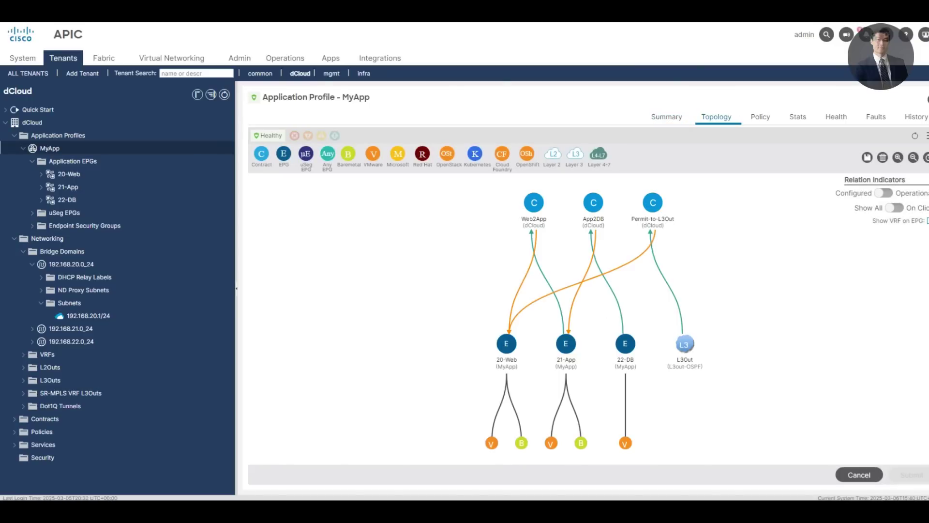
{"action": "left_click_drag", "start_coordinate": [653, 202], "coordinate": [420, 202]}
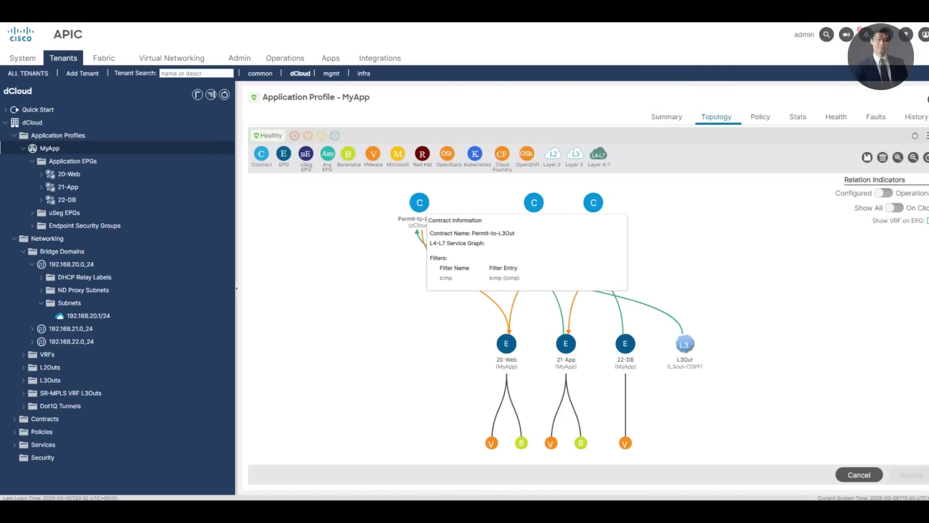
{"action": "left_click_drag", "start_coordinate": [685, 344], "coordinate": [353, 334]}
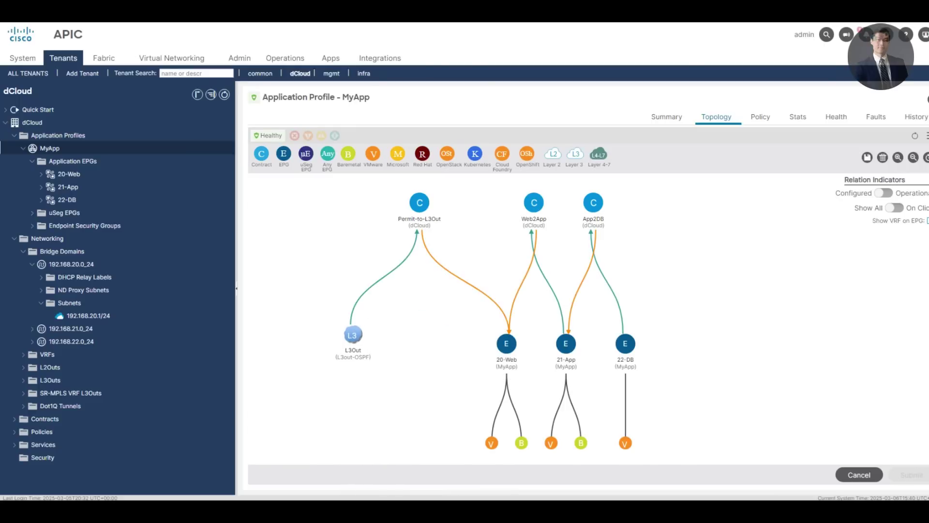